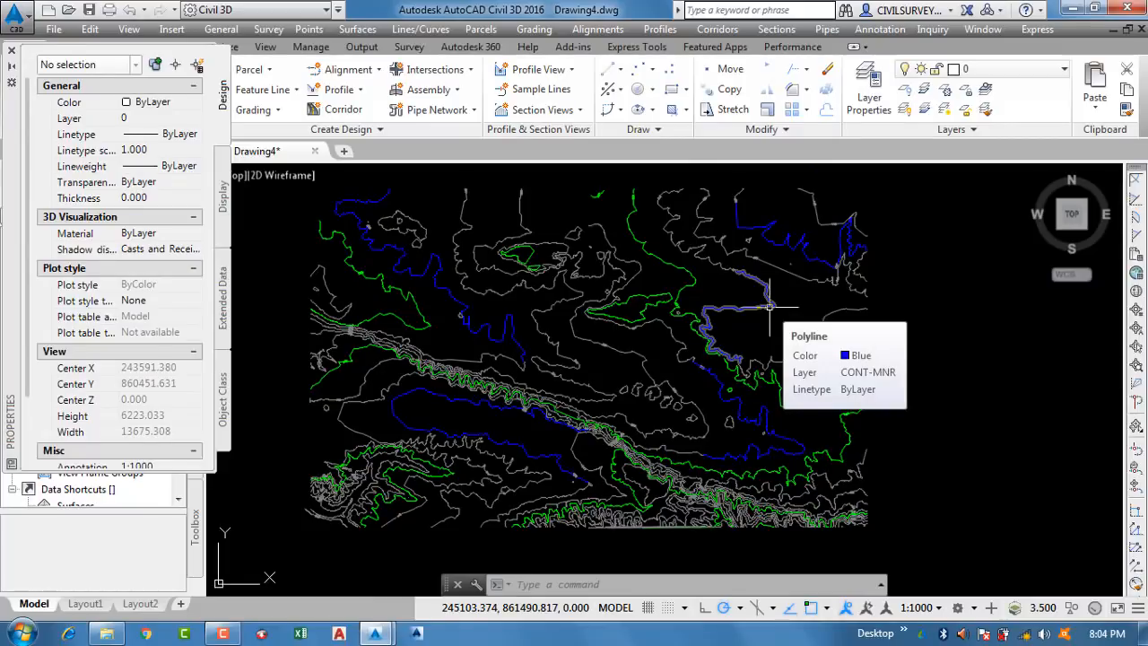
- Examine the contour polylines and their elevation labels across the drawing, with the Properties palette closed
scroll(753, 287, "up", 4)
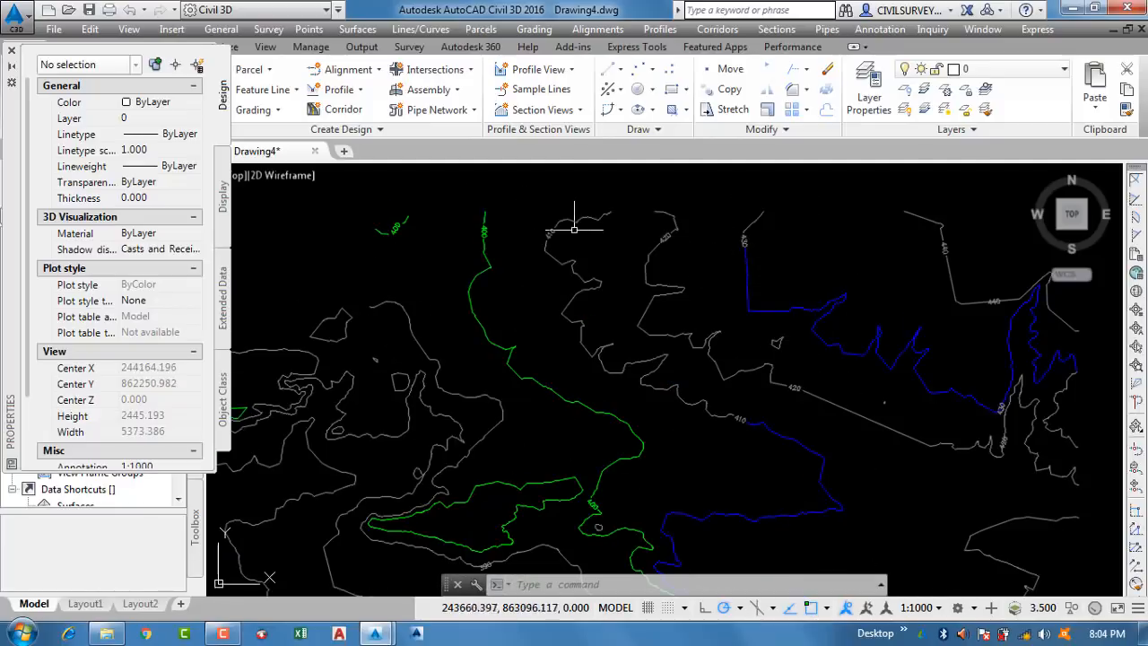
middle_click_drag(570, 287, 607, 253)
scroll(627, 385, "down", 6)
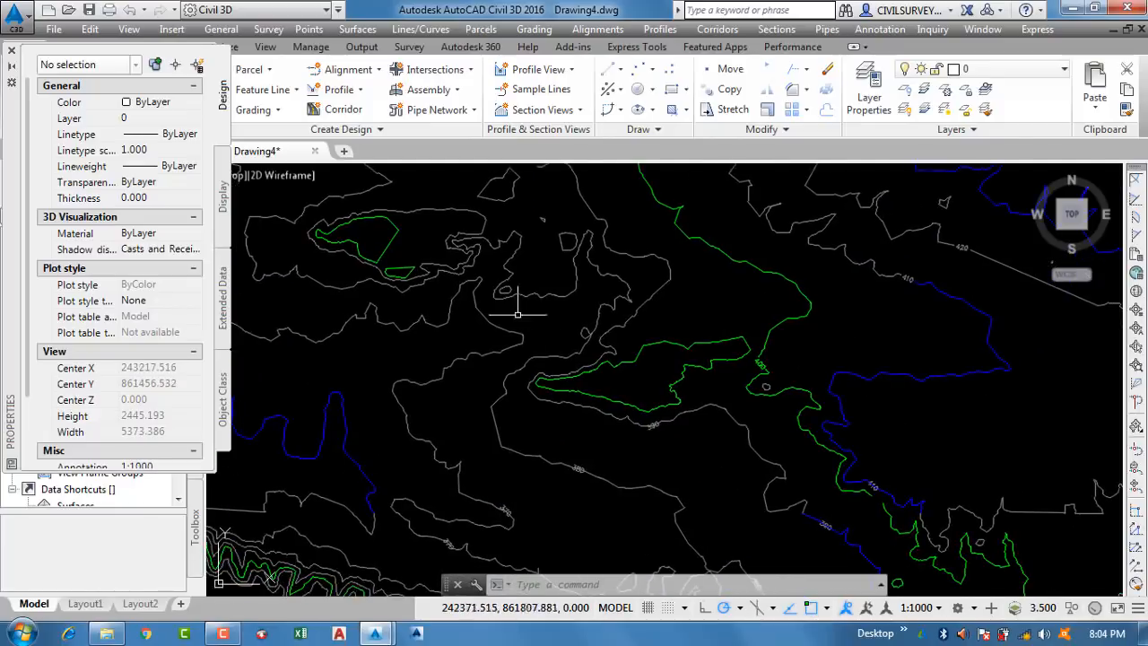
left_click(13, 52)
scroll(702, 272, "up", 4)
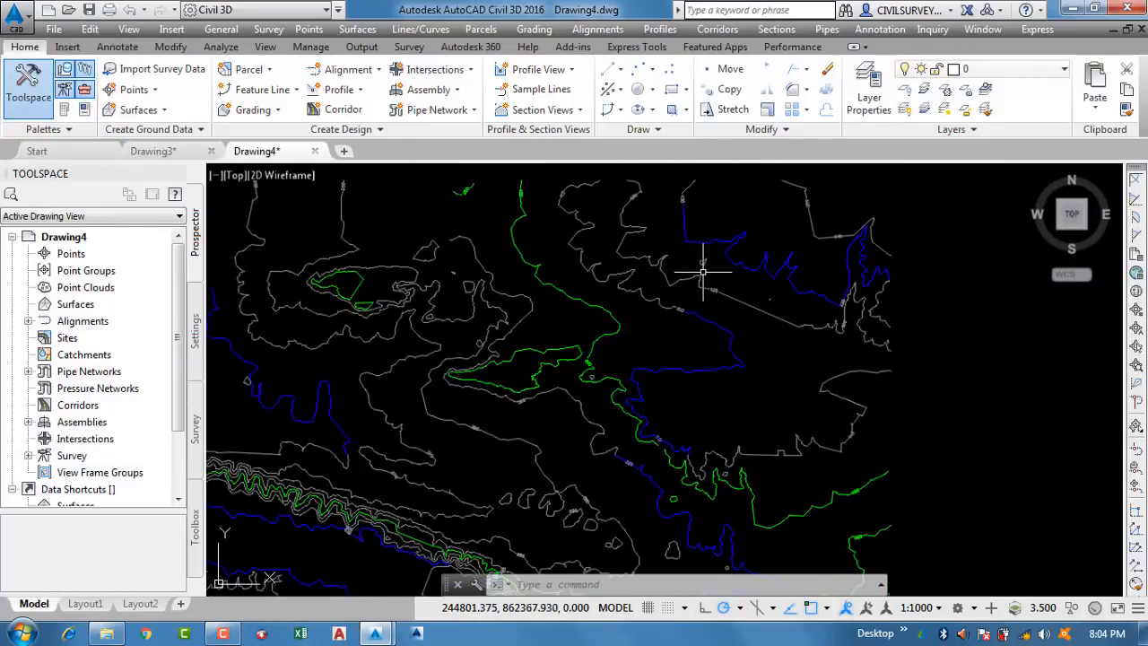
middle_click_drag(720, 342, 781, 431)
scroll(874, 304, "up", 4)
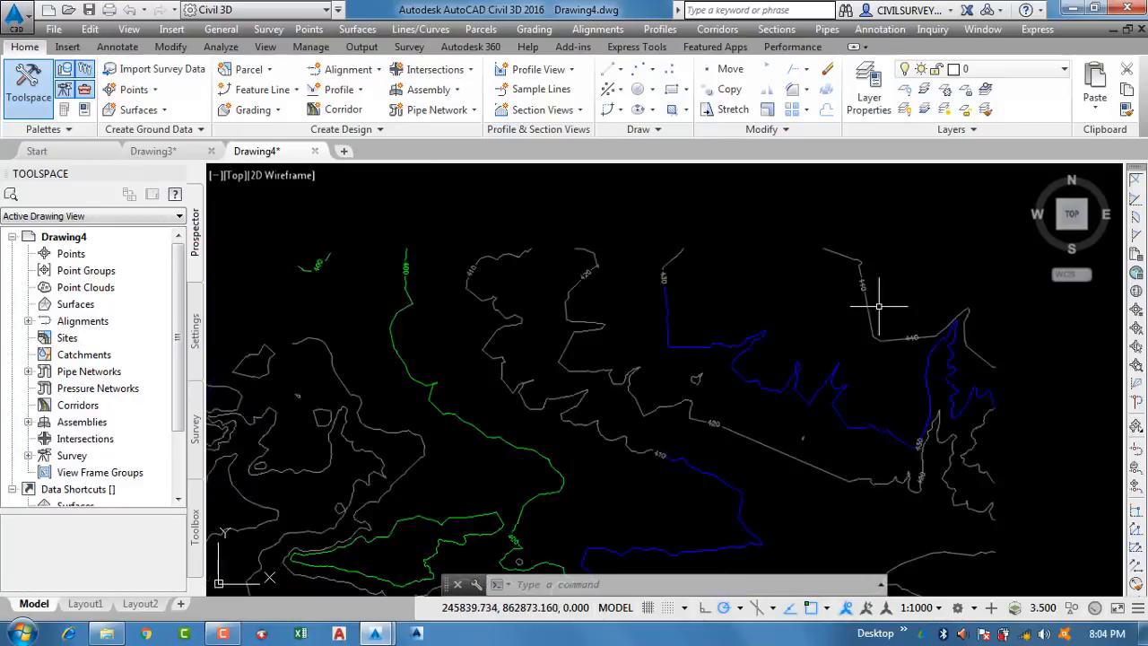
scroll(871, 269, "down", 4)
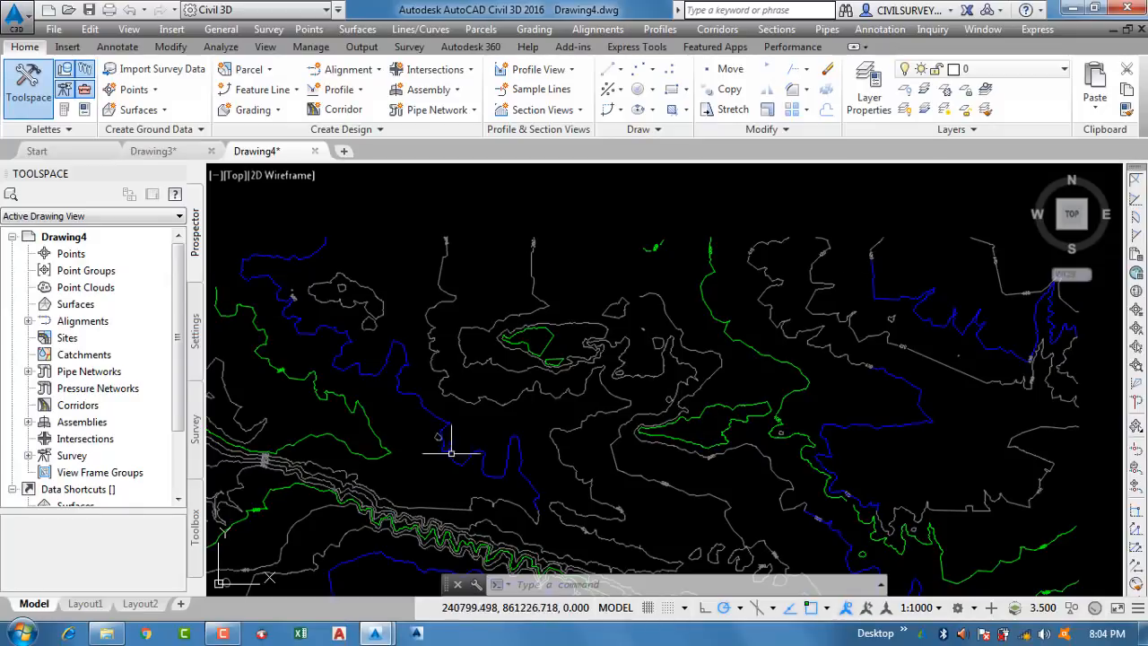
middle_click_drag(449, 436, 538, 367)
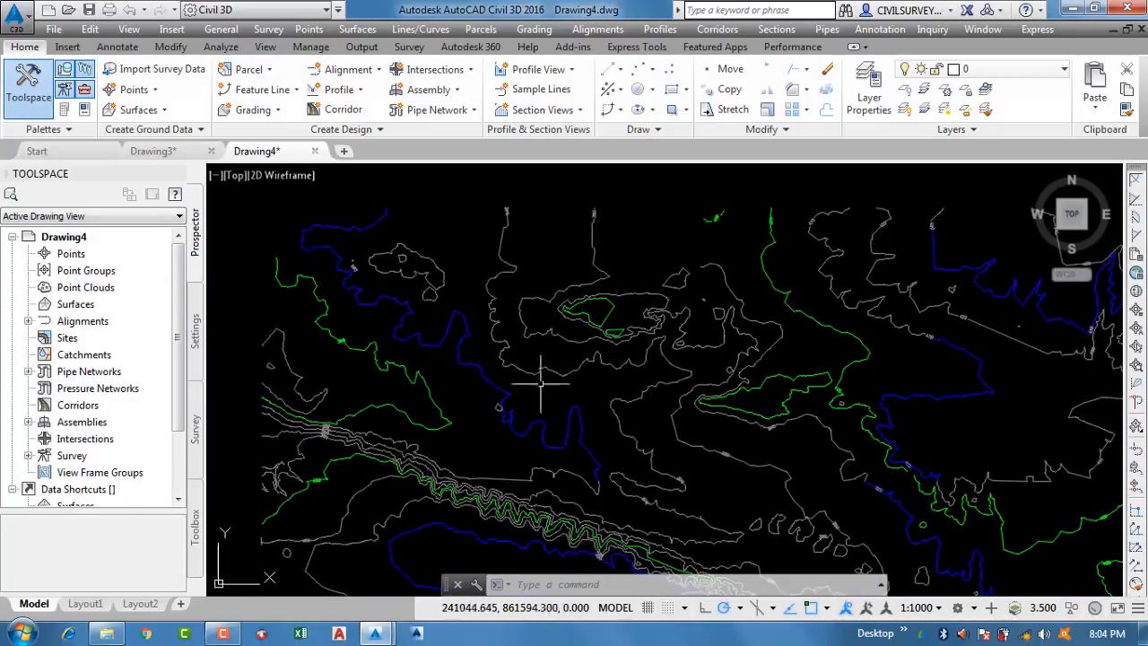
- Create a TIN surface named "eg" with the Contours 2m and 10m (Background) style
right_click(54, 305)
left_click(72, 314)
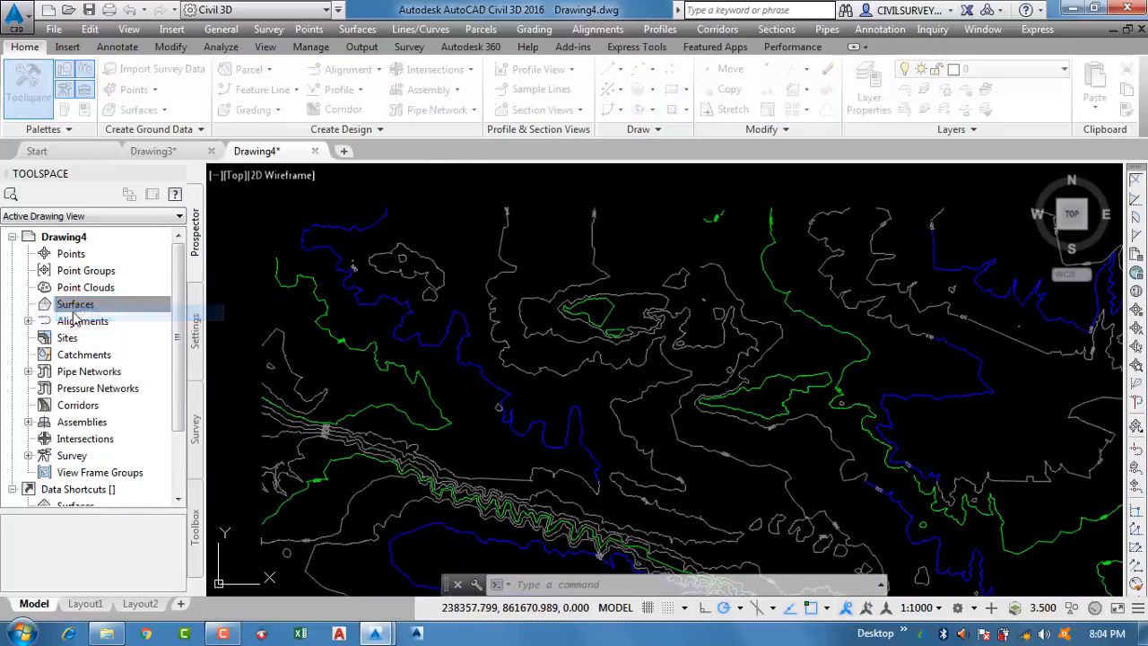
left_click(391, 282)
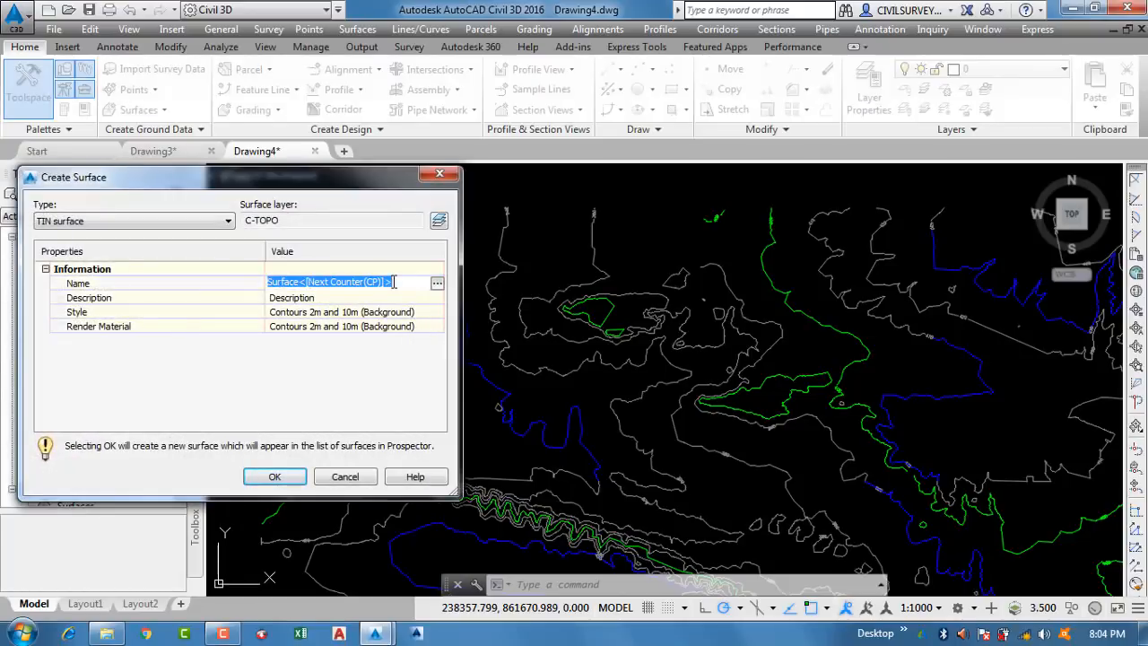
type("eg")
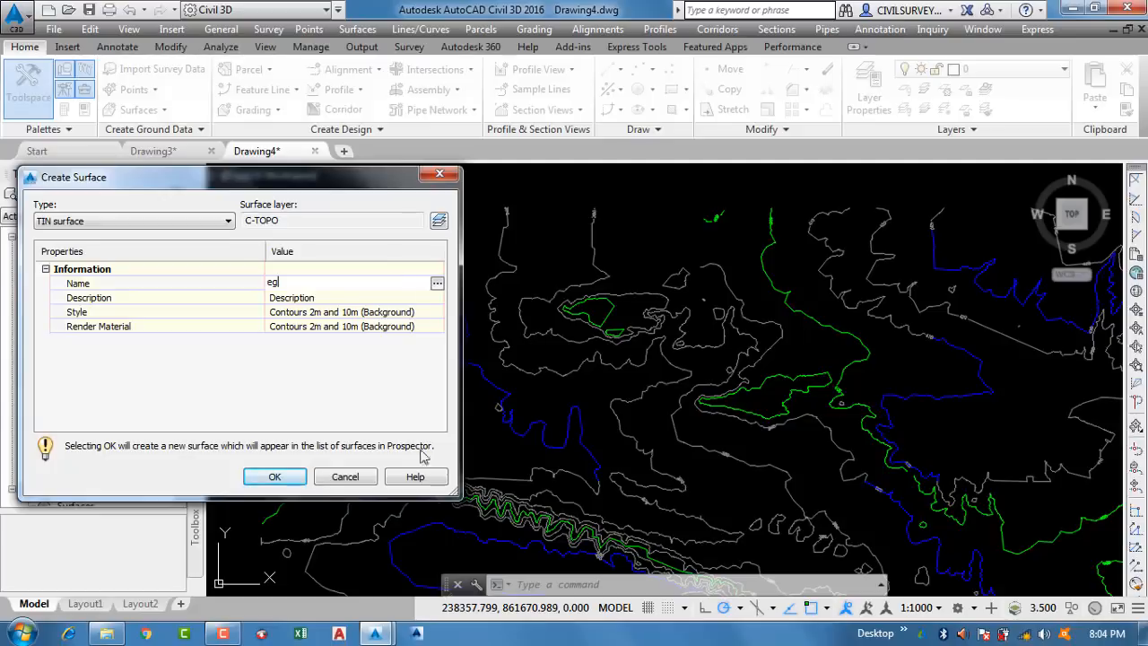
left_click(290, 483)
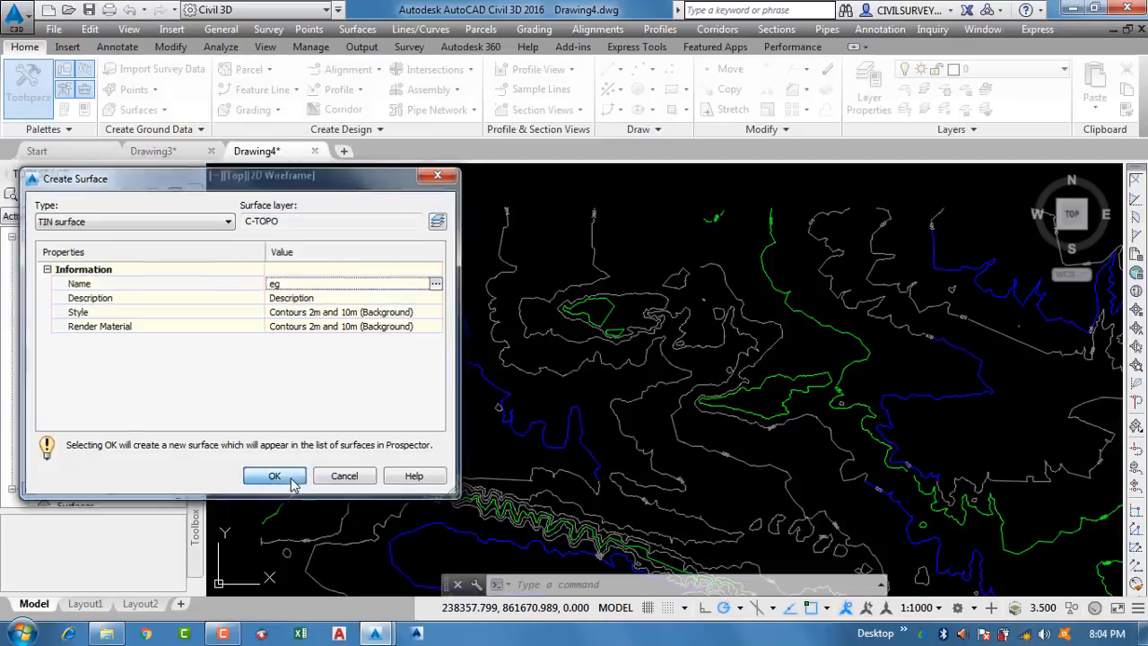
- Add all the contour polylines to the eg surface definition as standard breaklines with a 1.000 m mid-ordinate distance, and dismiss the event list
left_click(28, 305)
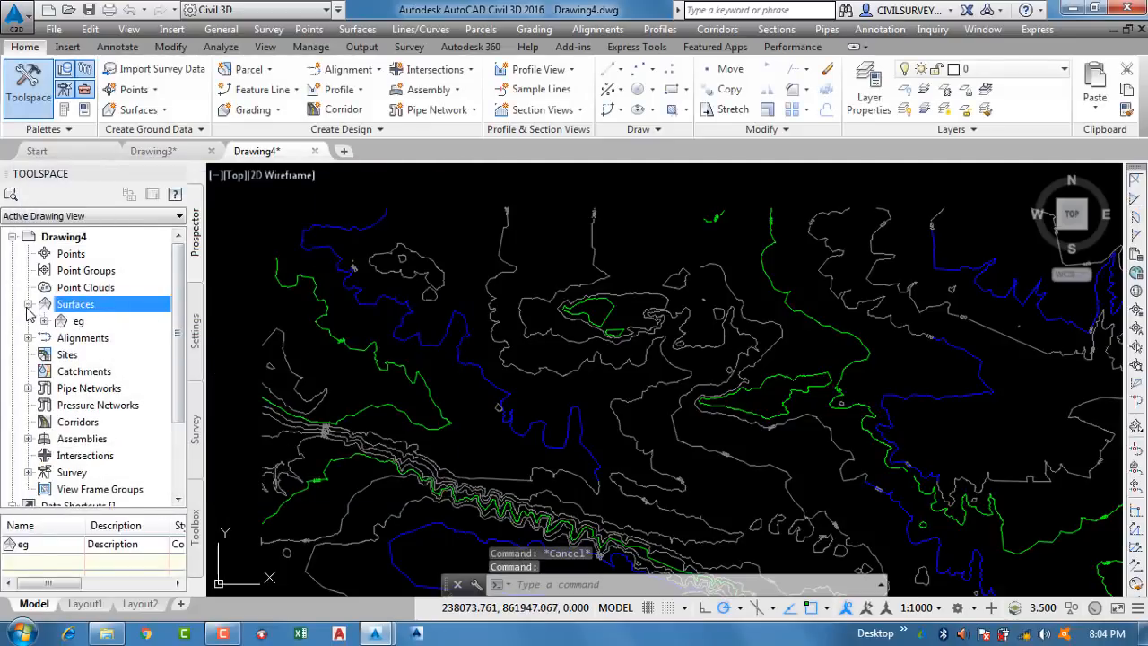
scroll(627, 322, "down", 5)
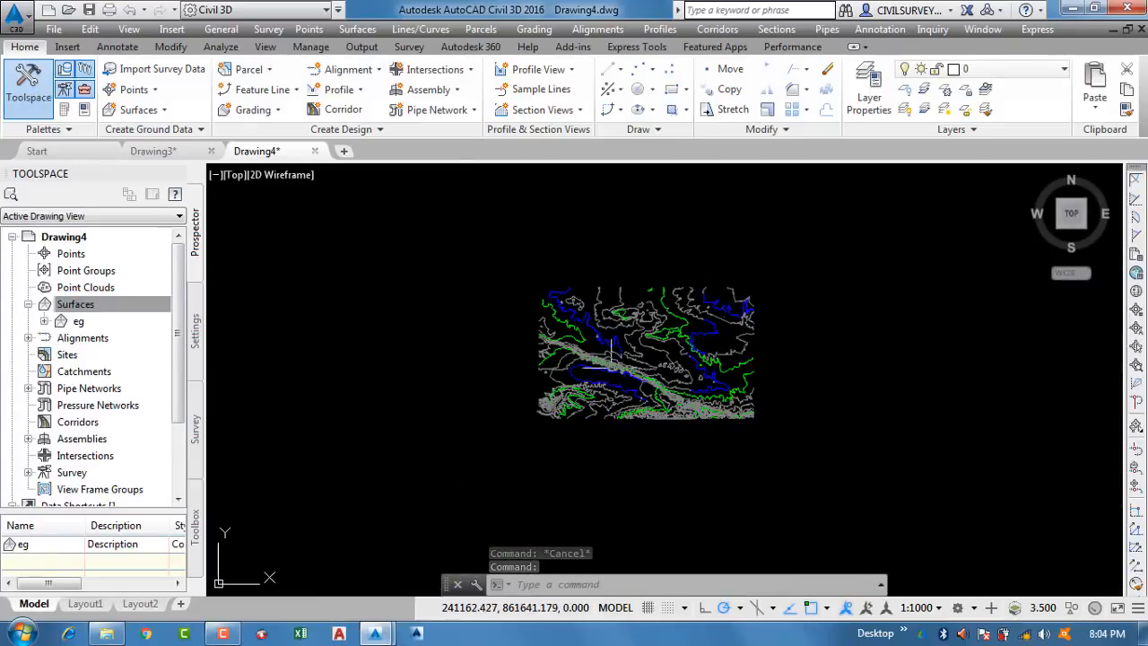
left_click(75, 304)
left_click(43, 321)
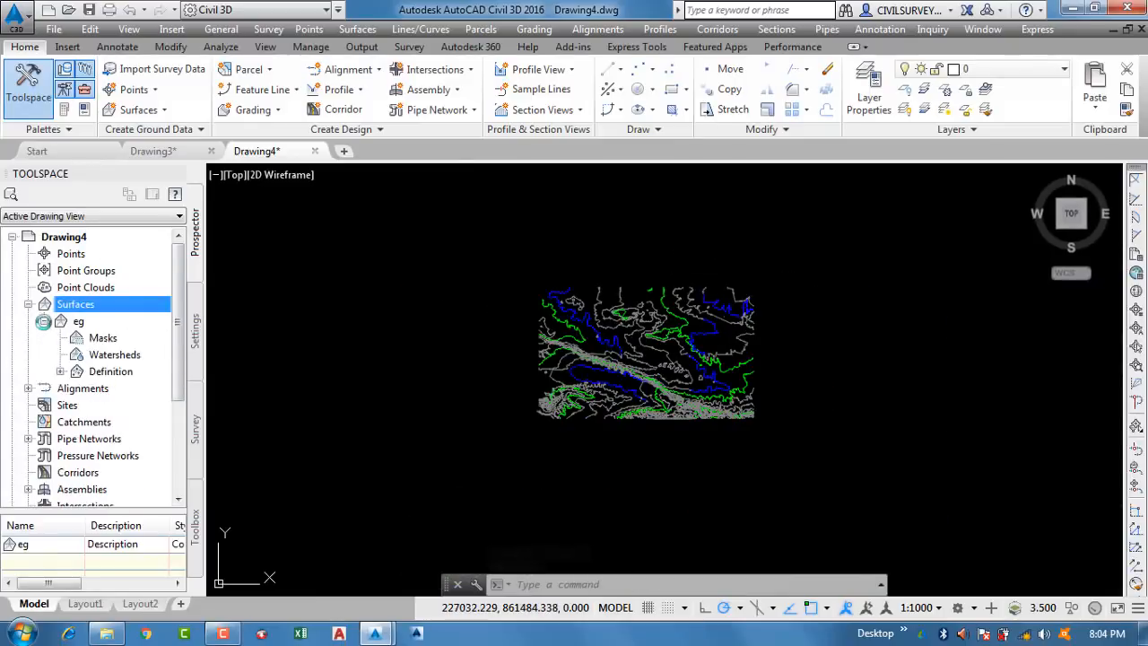
left_click(60, 372)
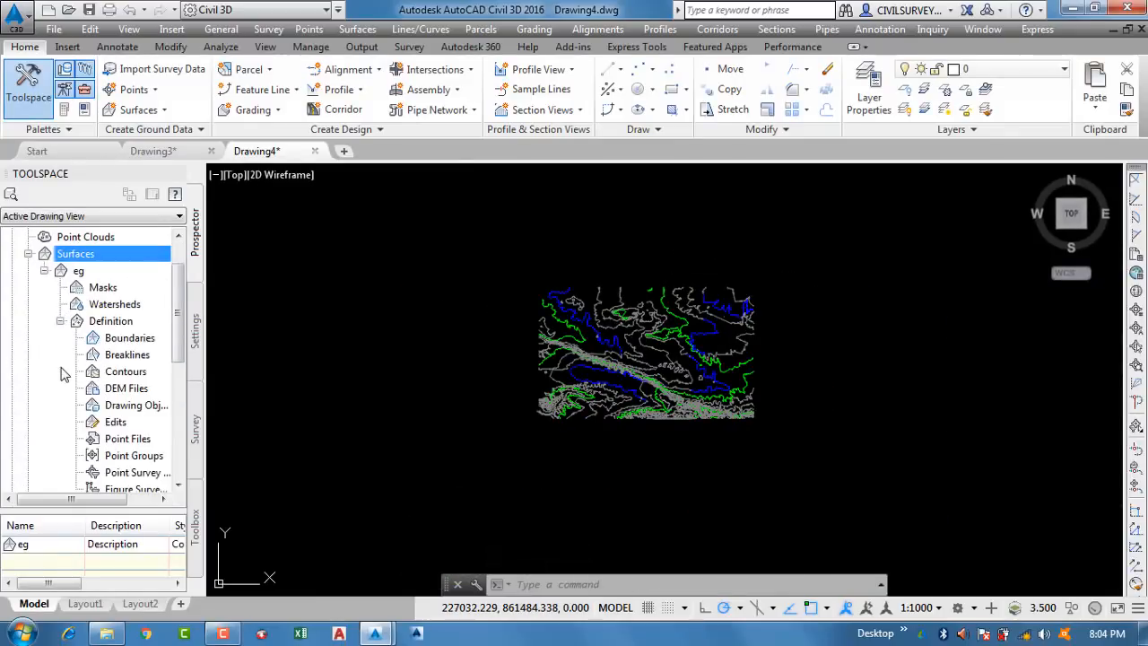
right_click(111, 357)
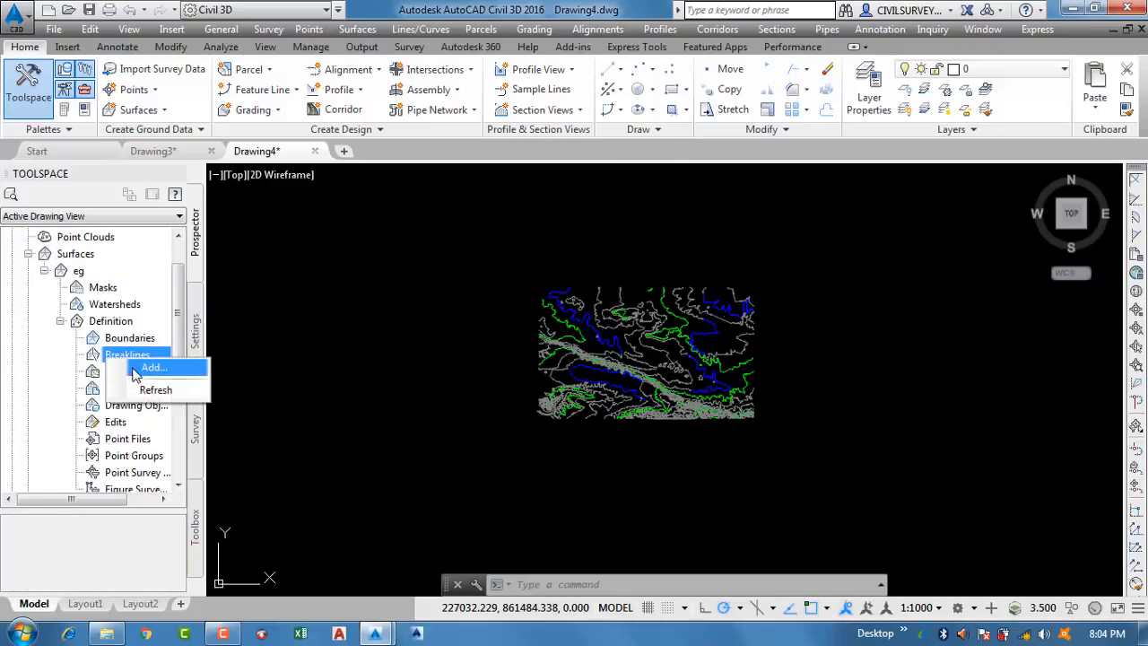
left_click(152, 366)
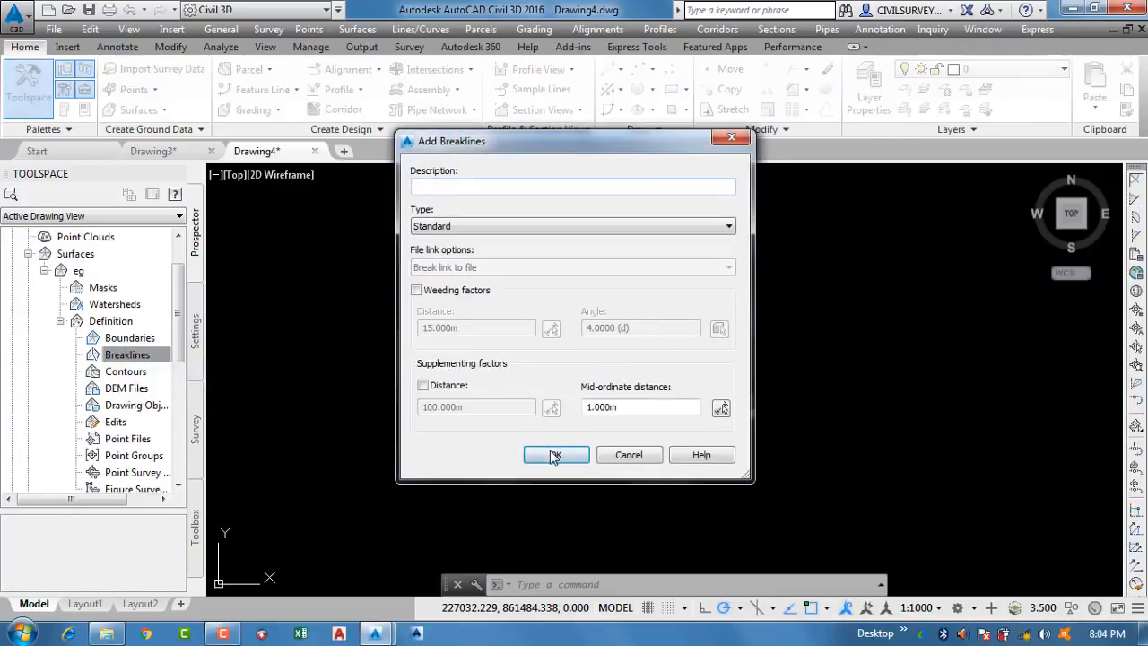
left_click(555, 457)
left_click(804, 244)
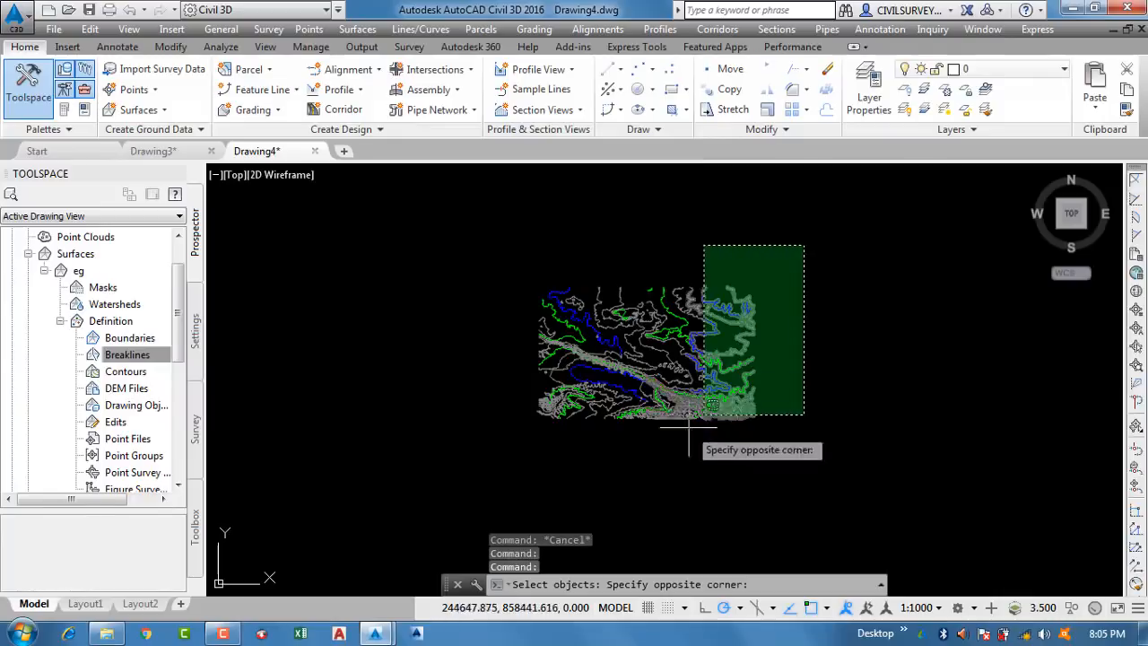
left_click(495, 439)
key("Return")
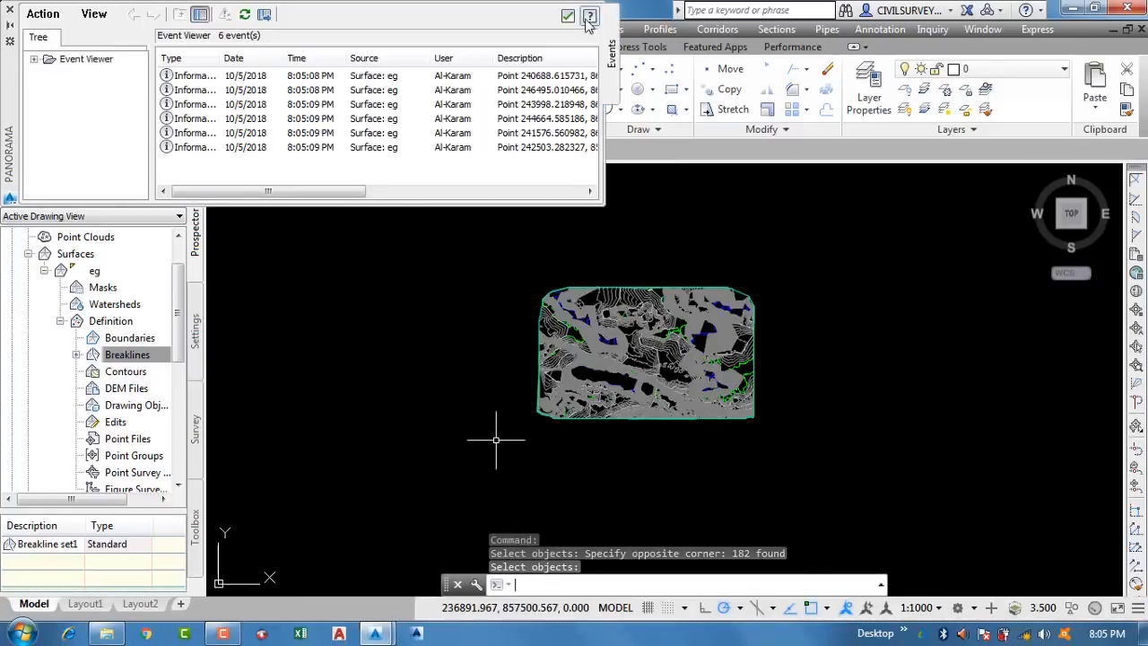
left_click(567, 15)
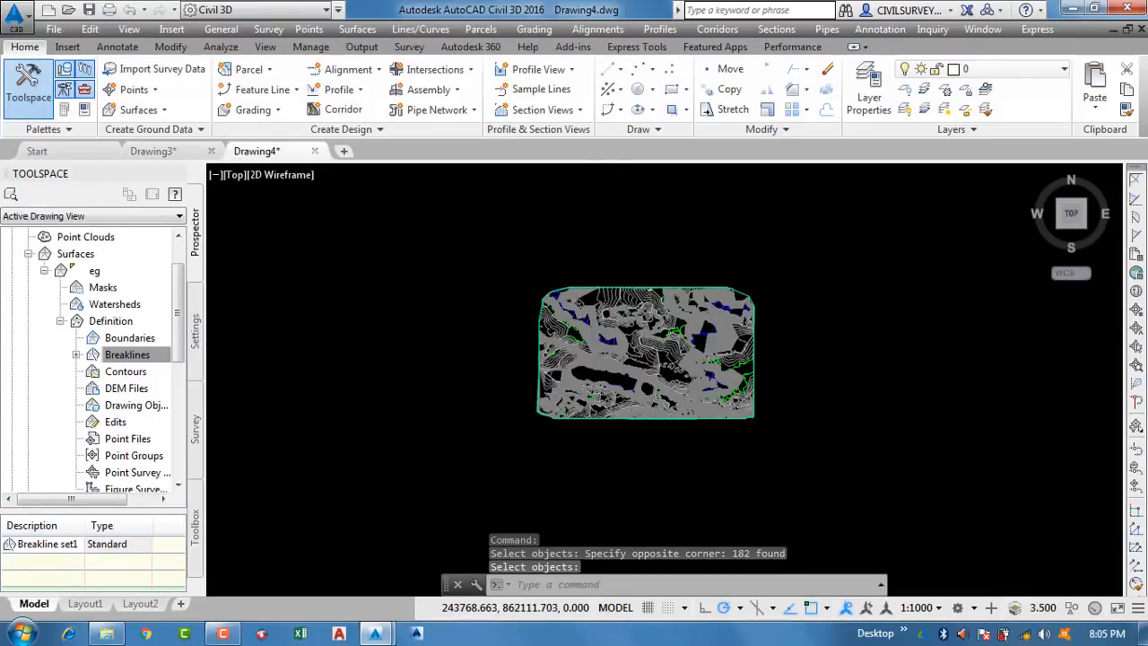
- Inspect the eg surface's dense contours, and examine its relief from tilted 3D angles in the Object Viewer
scroll(683, 324, "up", 8)
scroll(866, 267, "up", 2)
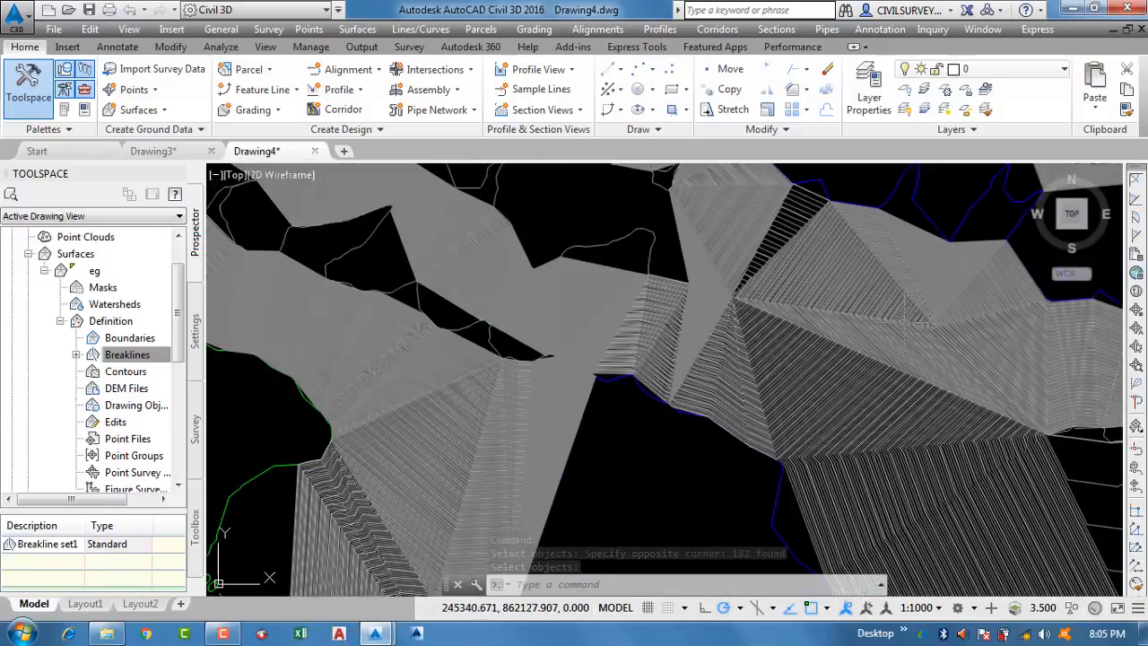
scroll(834, 282, "down", 10)
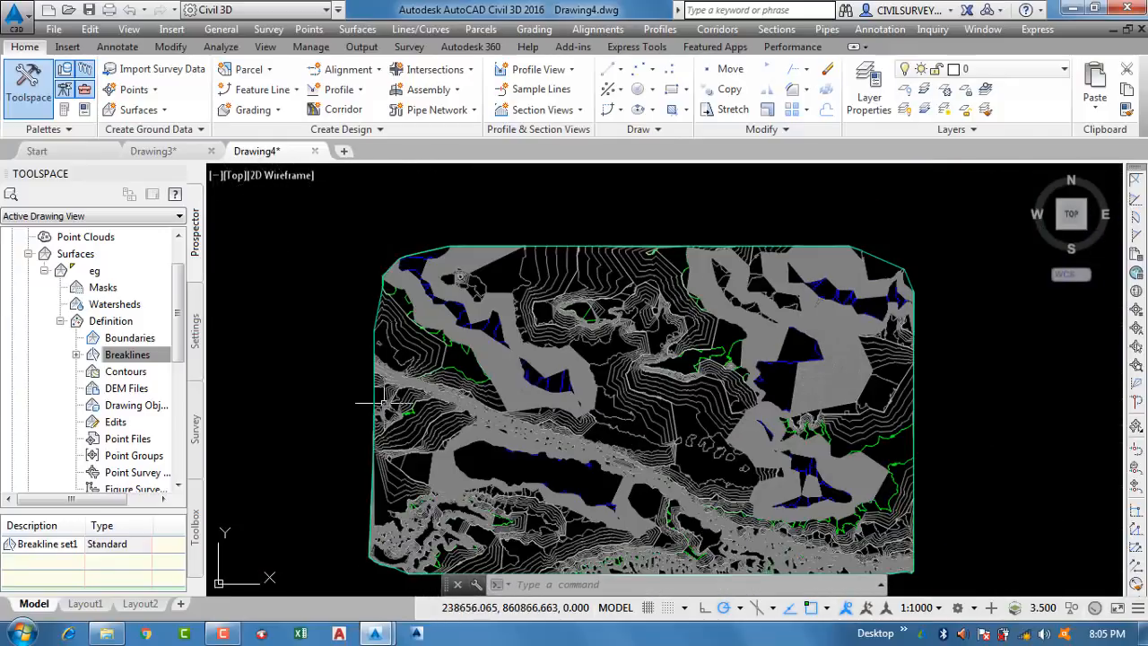
left_click(525, 247)
scroll(681, 251, "down", 3)
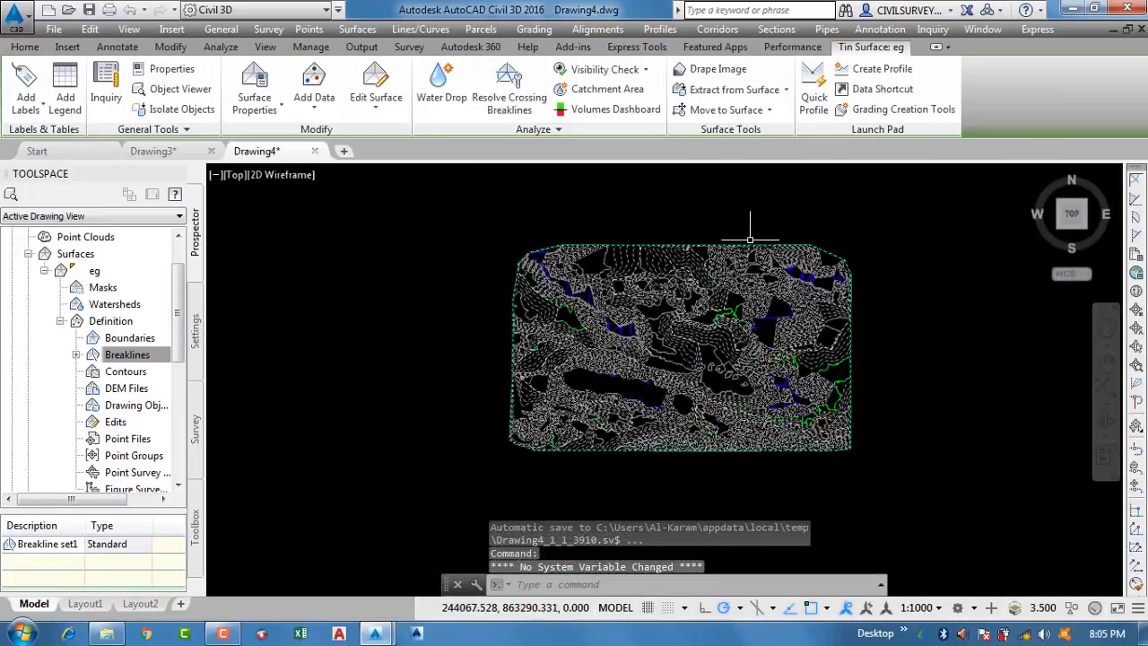
right_click(527, 260)
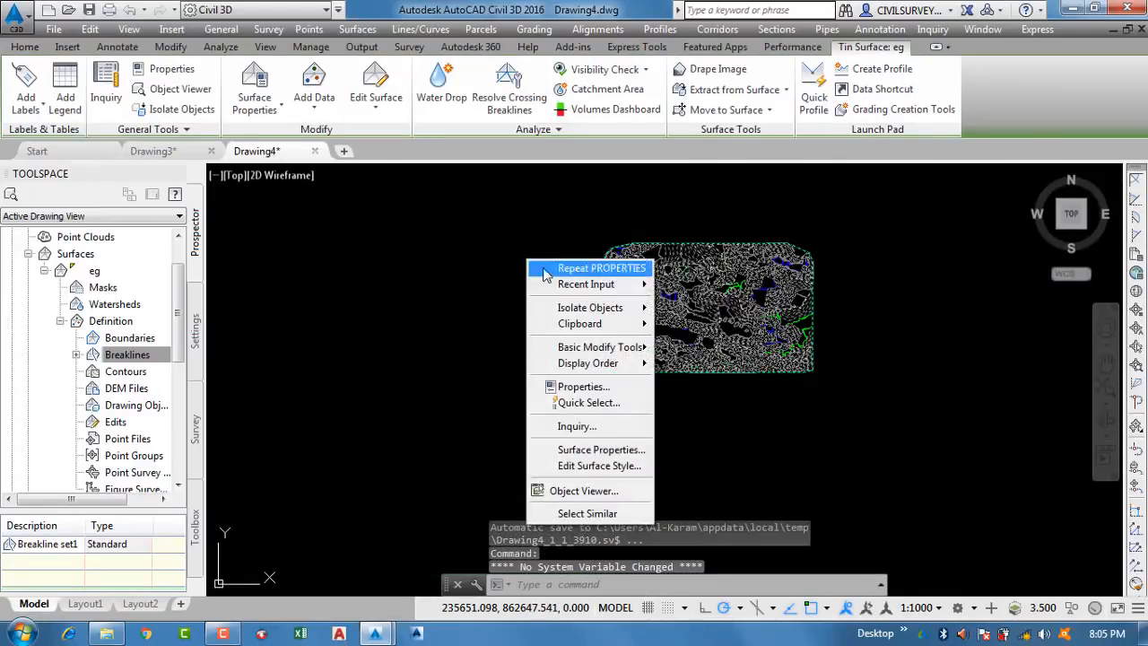
left_click(583, 491)
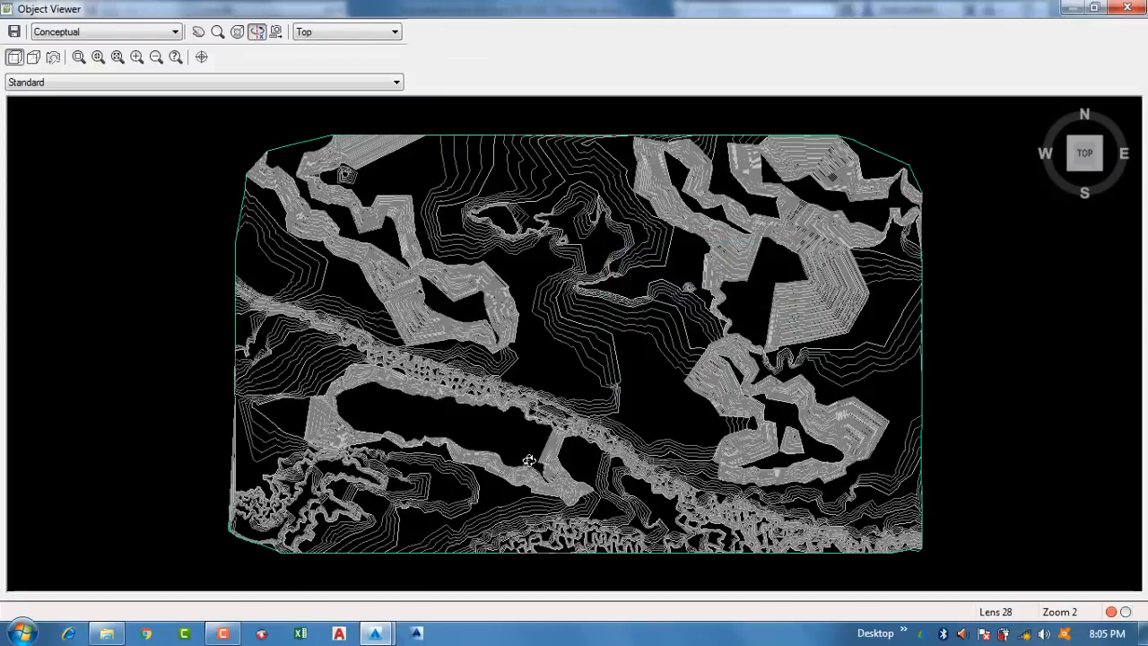
left_click_drag(529, 460, 594, 344)
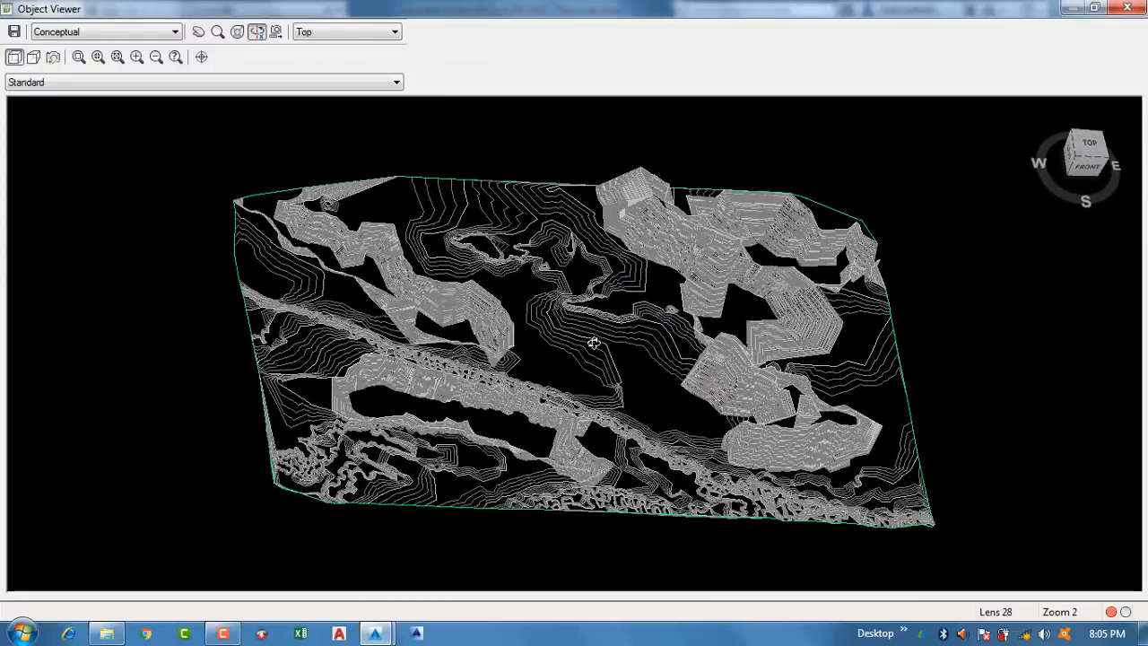
left_click_drag(857, 468, 827, 408)
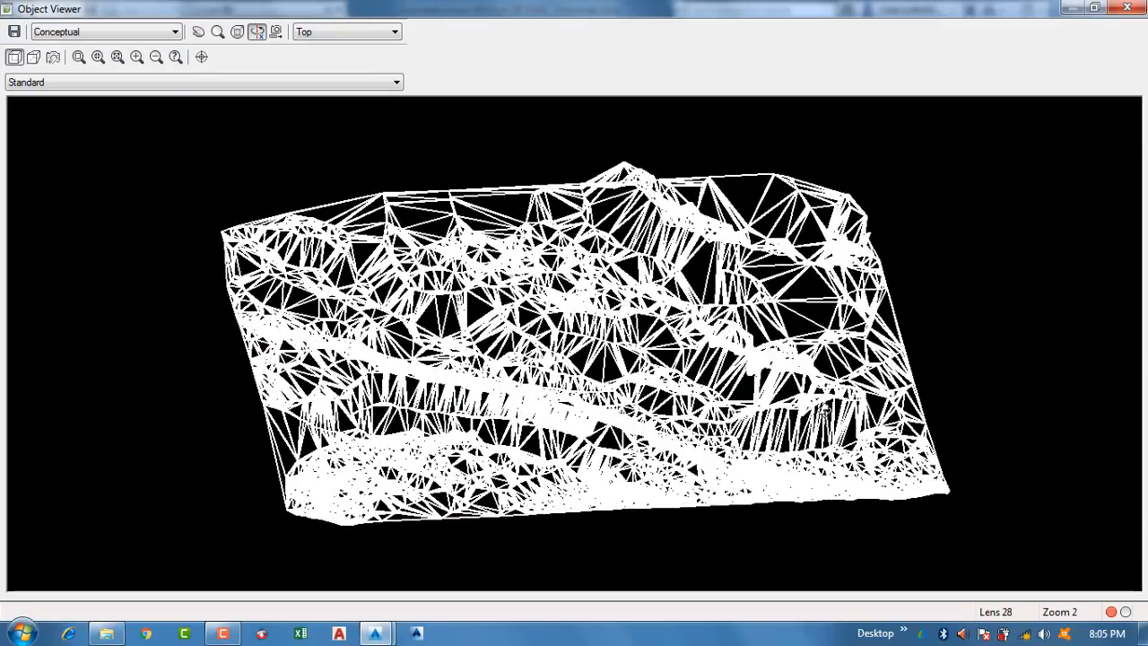
left_click_drag(584, 410, 585, 392)
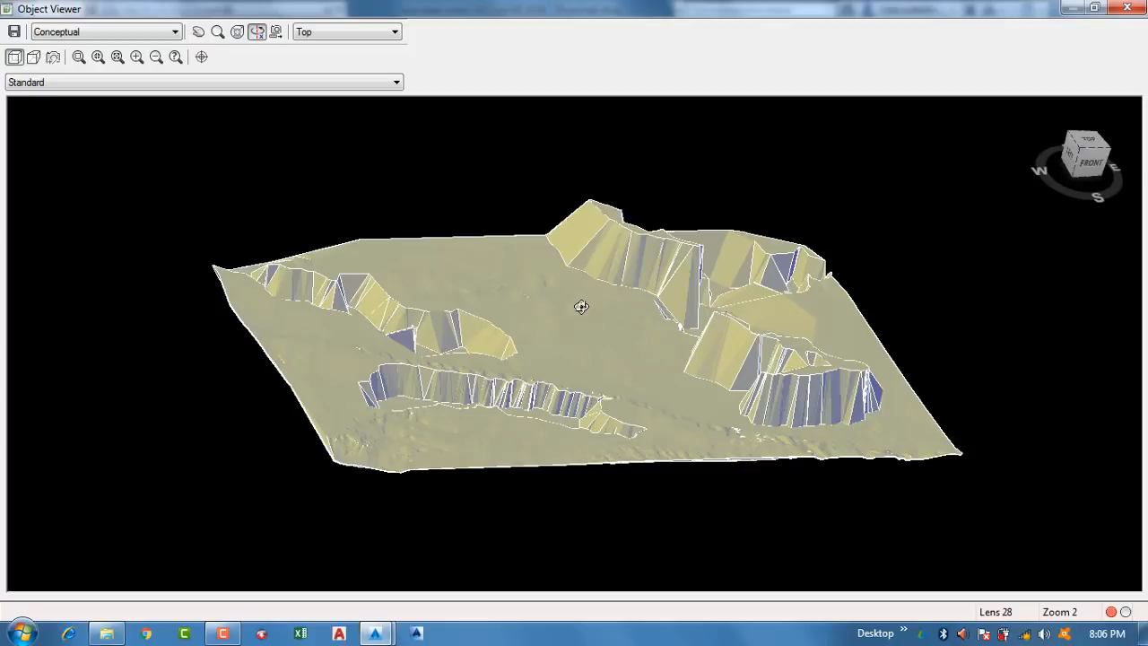
left_click(1126, 8)
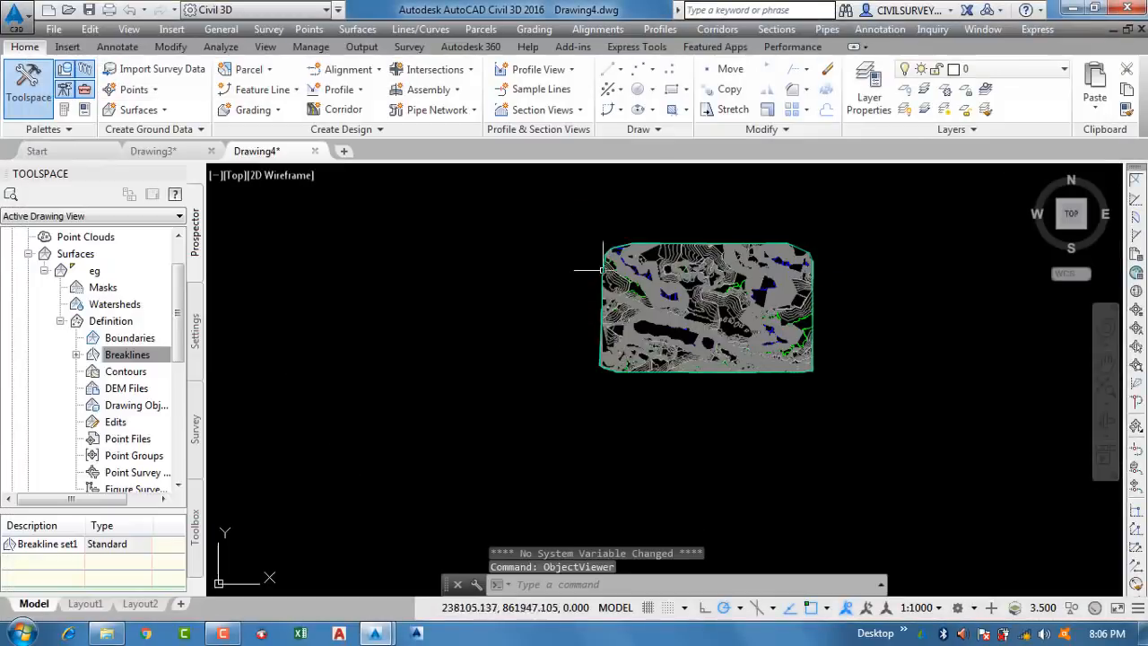
- Switch to Drawing3 and examine its eg surface in the Object Viewer from tilted and edge-on 3D angles
scroll(760, 254, "up", 6)
scroll(762, 257, "down", 4)
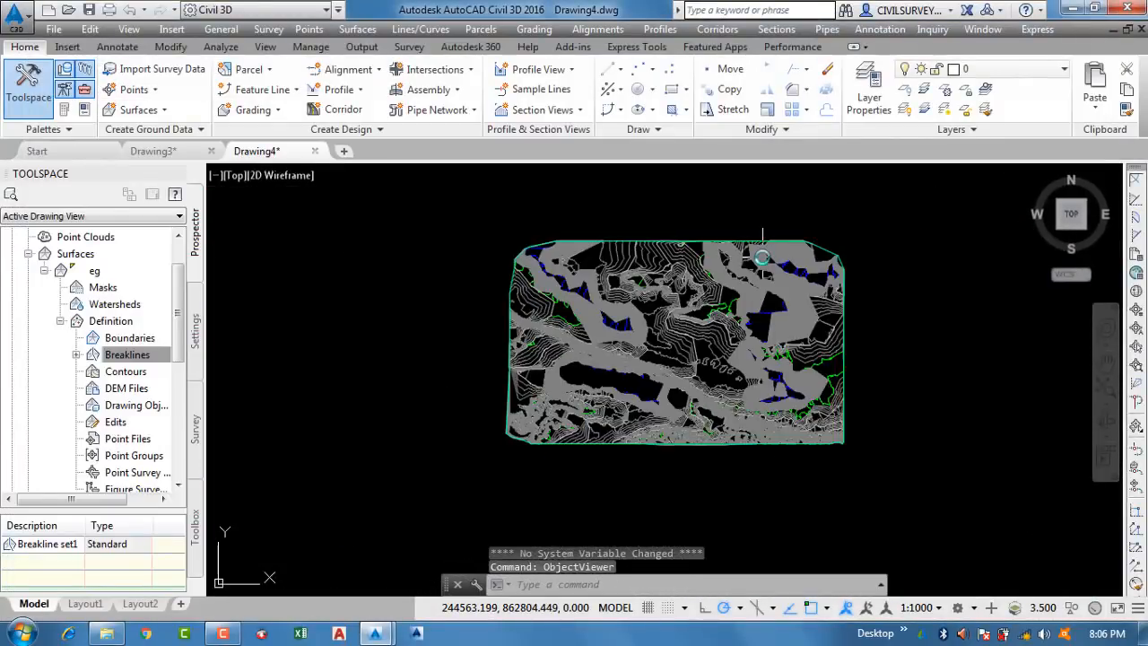
left_click(153, 153)
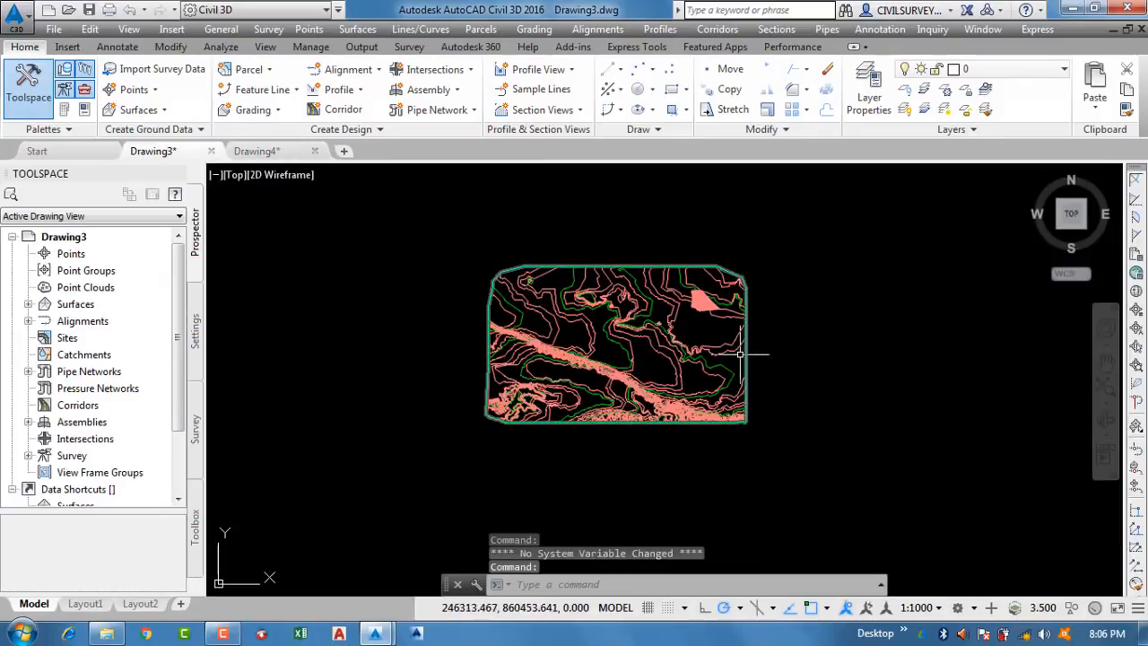
left_click(744, 357)
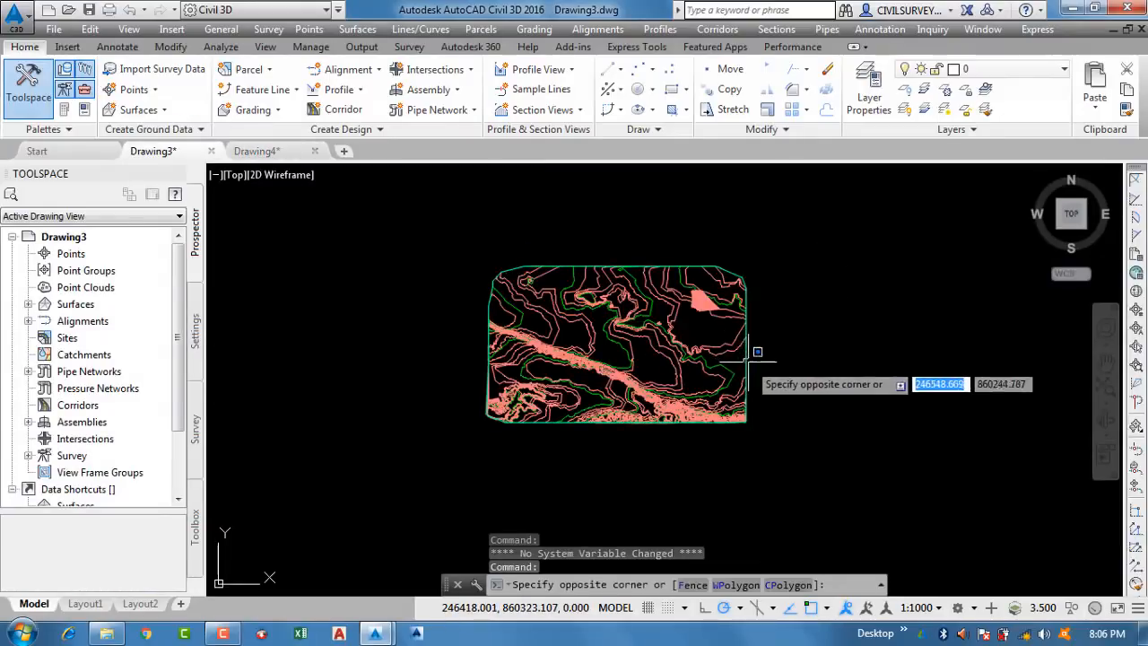
left_click(744, 359)
right_click(744, 329)
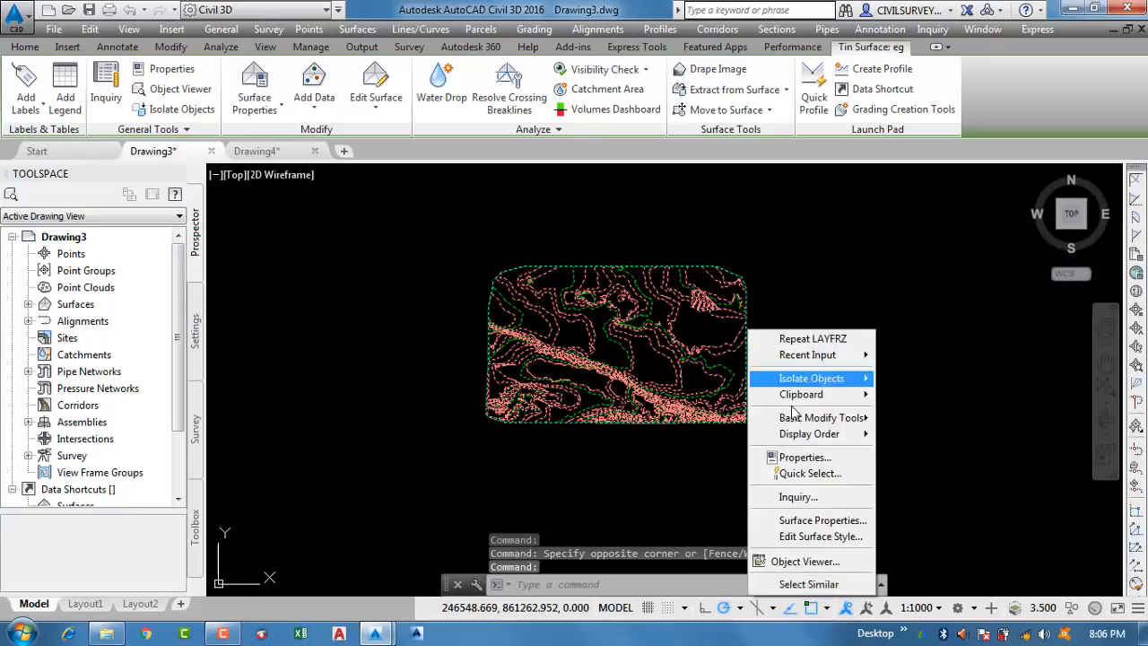
left_click(798, 561)
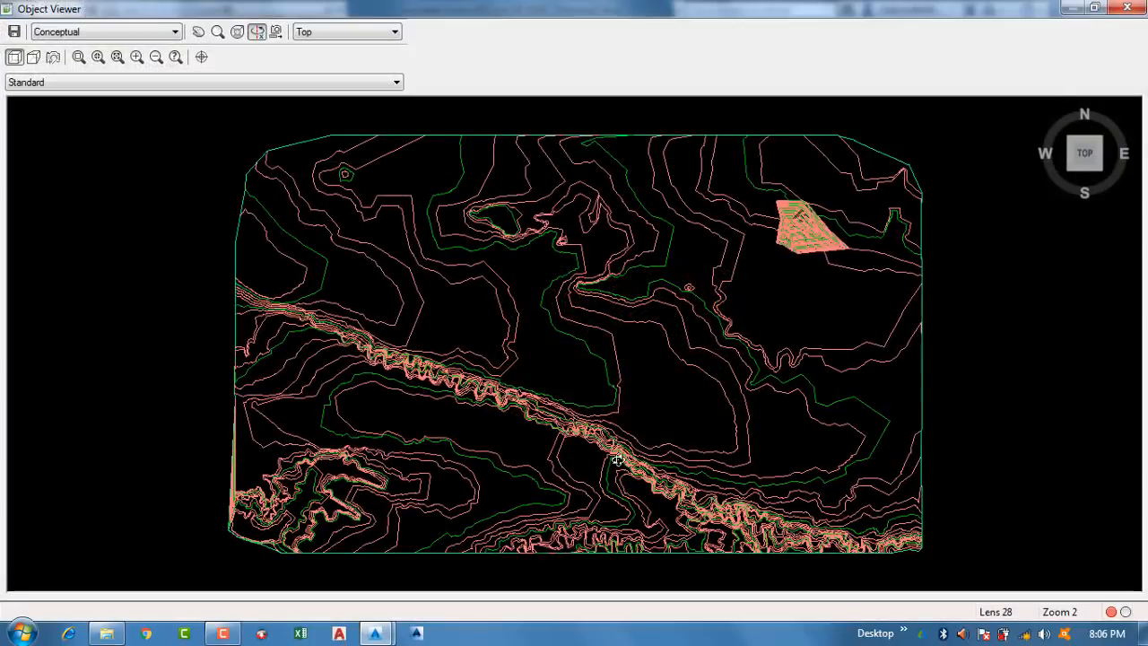
left_click_drag(617, 459, 679, 325)
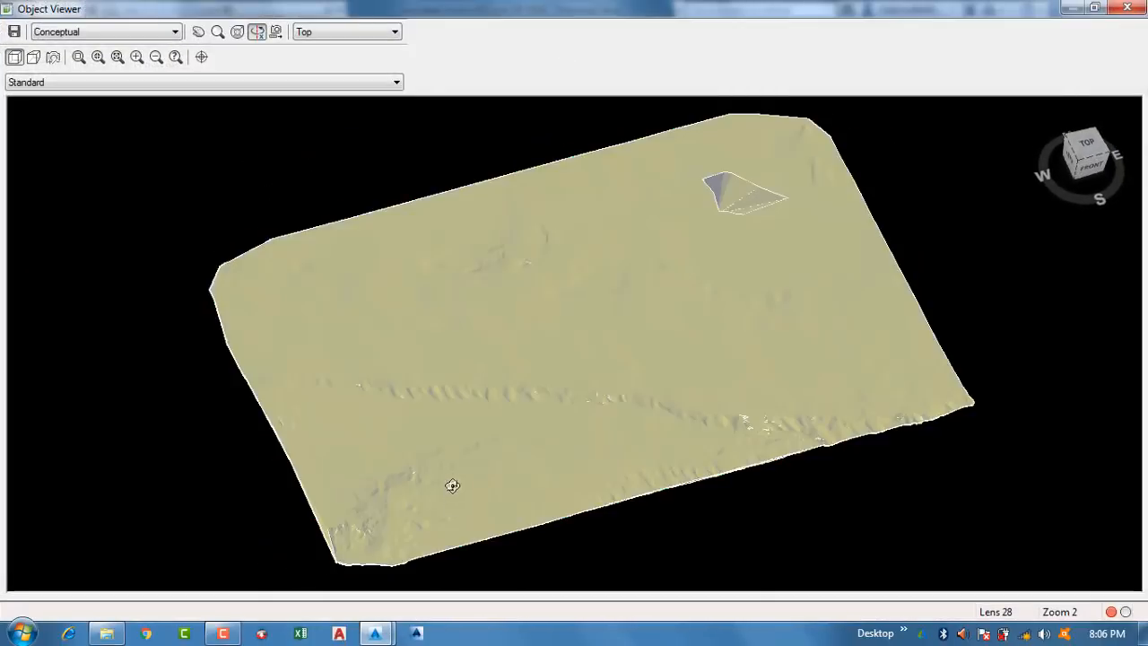
left_click_drag(452, 485, 484, 413)
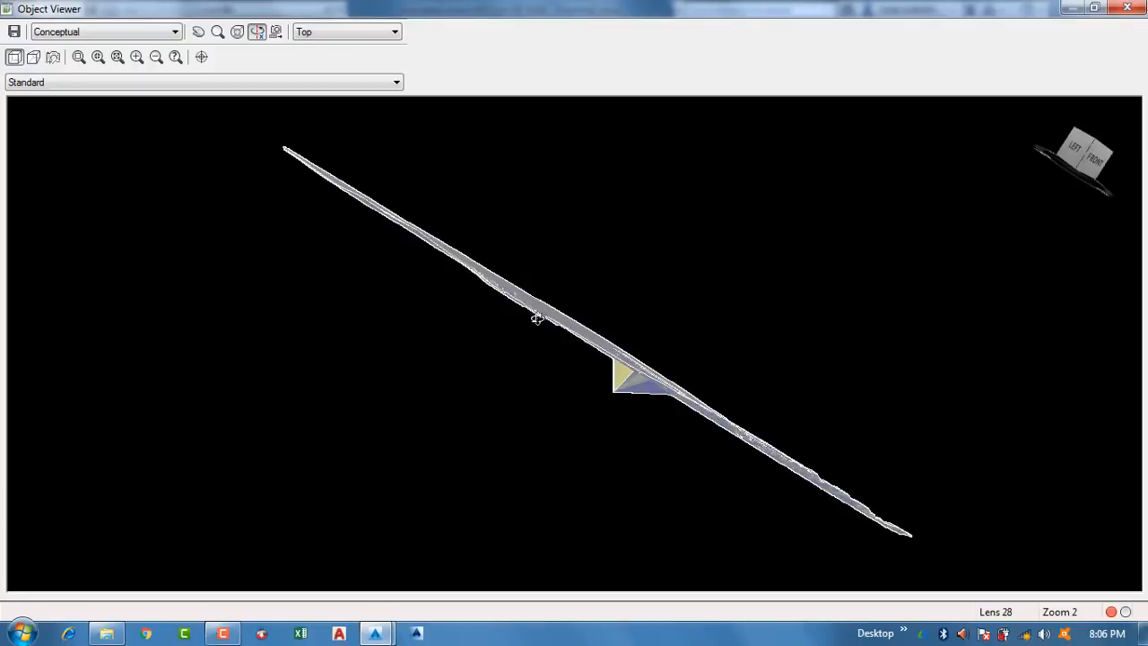
- Reopen Drawing3's eg surface in the Object Viewer and examine the pit in its northeast area from several tilted 3D angles
mouse_move(536, 318)
left_mouse_down()
mouse_move(523, 395)
mouse_move(792, 431)
mouse_move(735, 385)
mouse_move(669, 364)
left_mouse_up()
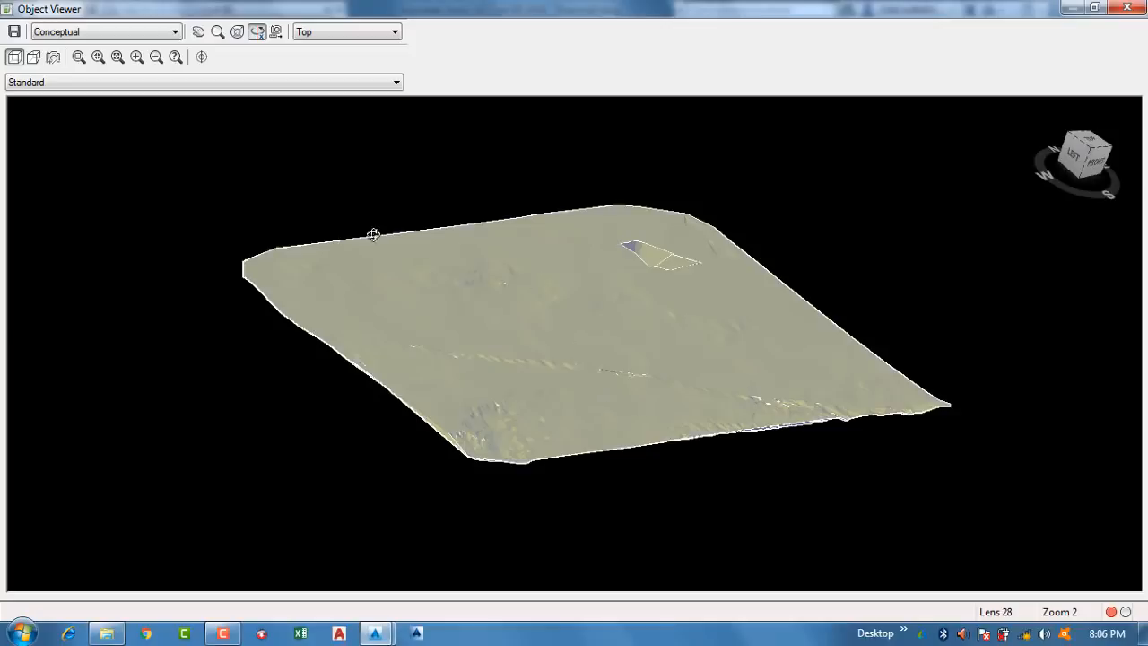
key("alt+F4")
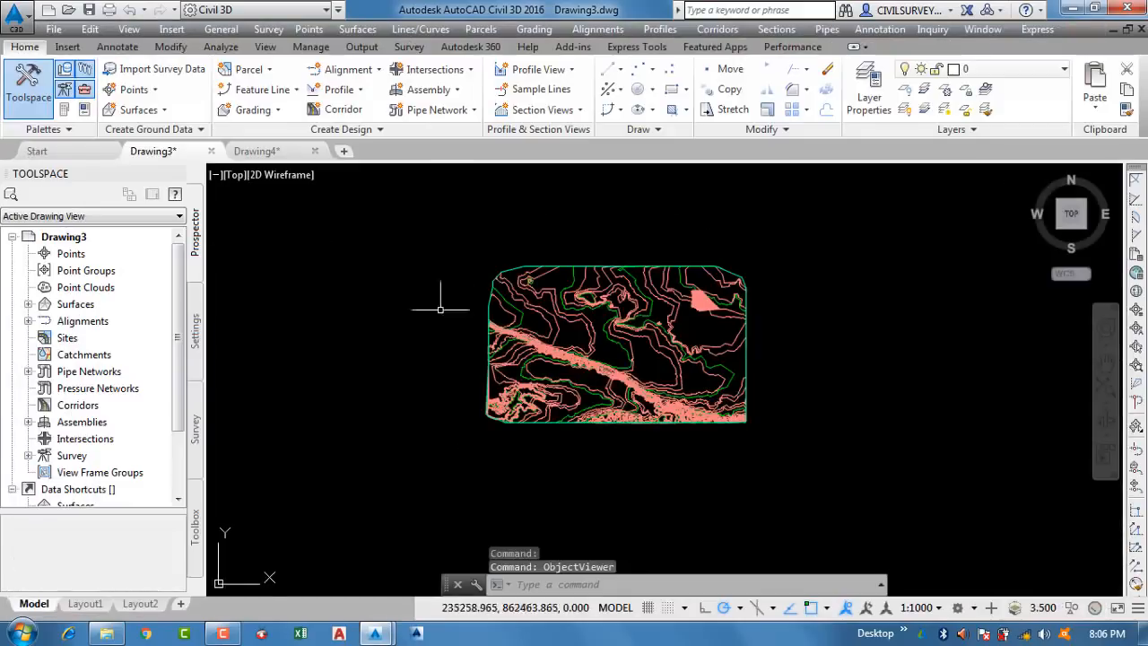
left_click(572, 265)
right_click(396, 305)
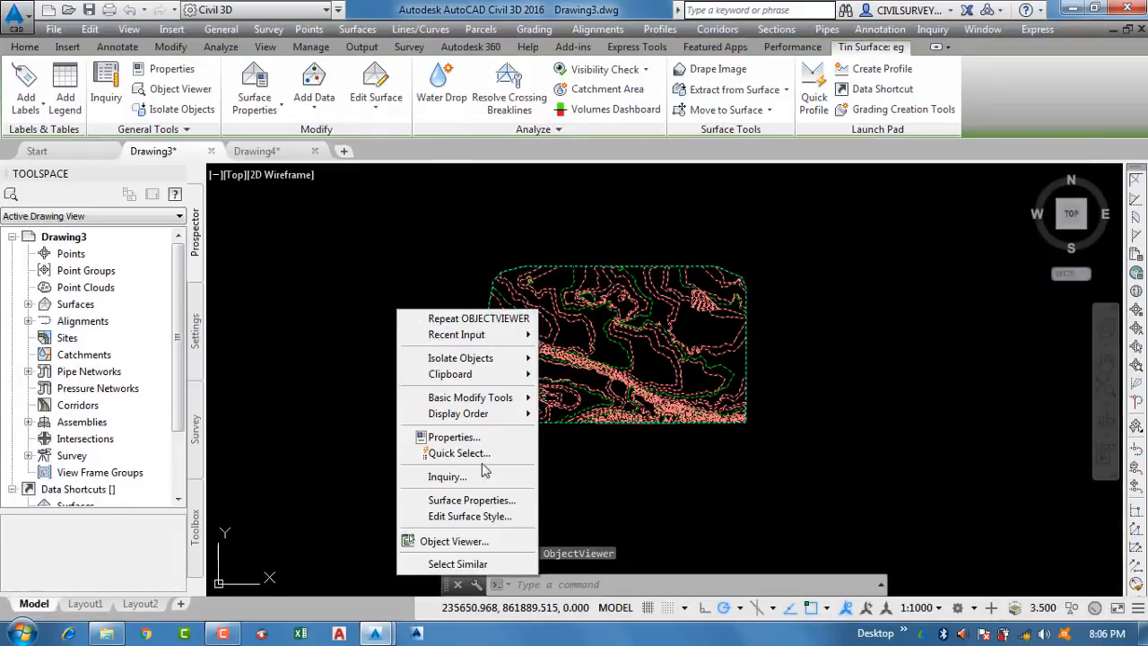
left_click(453, 541)
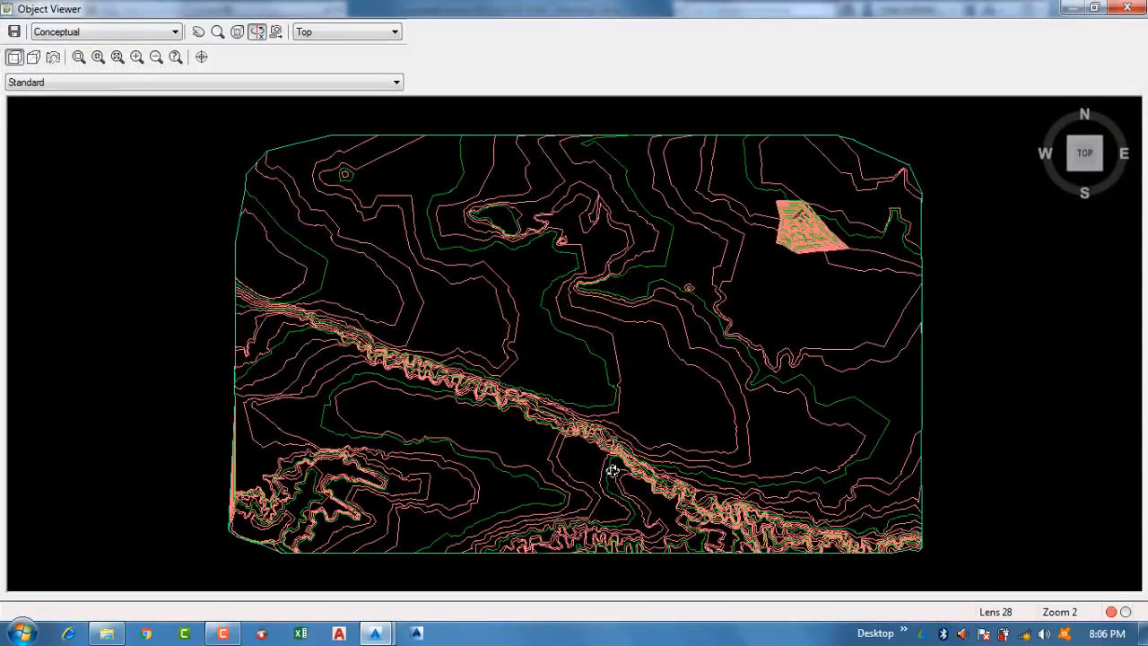
mouse_move(610, 473)
left_mouse_down()
mouse_move(636, 357)
mouse_move(487, 440)
mouse_move(517, 398)
mouse_move(714, 317)
left_mouse_up()
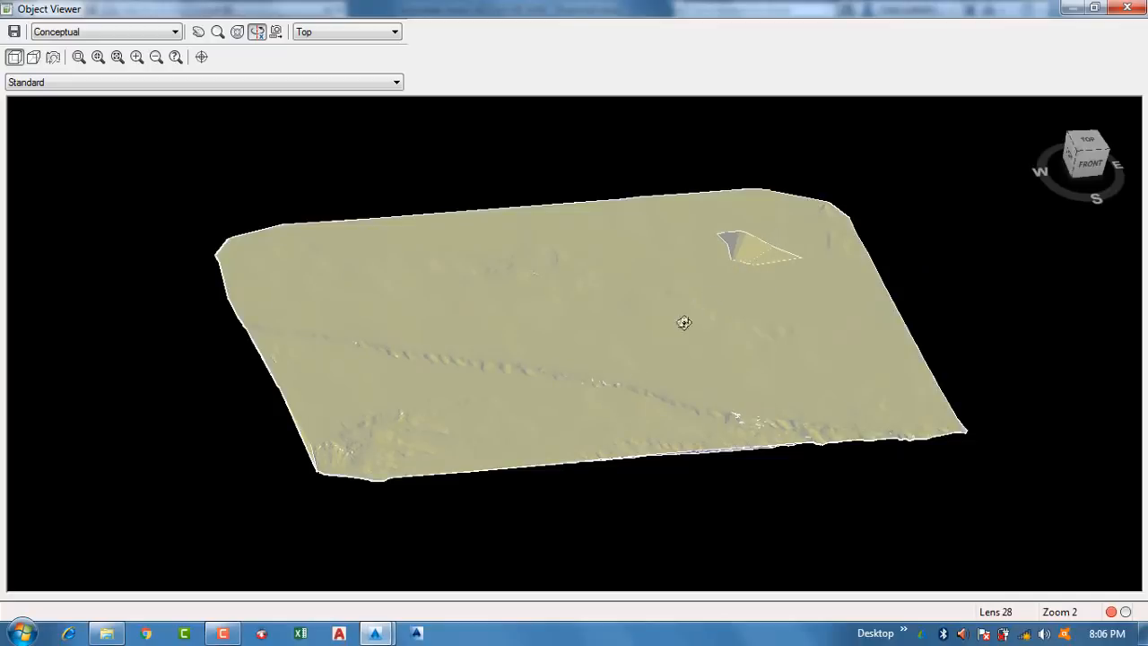
mouse_move(490, 444)
left_mouse_down()
mouse_move(372, 427)
mouse_move(505, 469)
mouse_move(515, 448)
mouse_move(498, 424)
left_mouse_up()
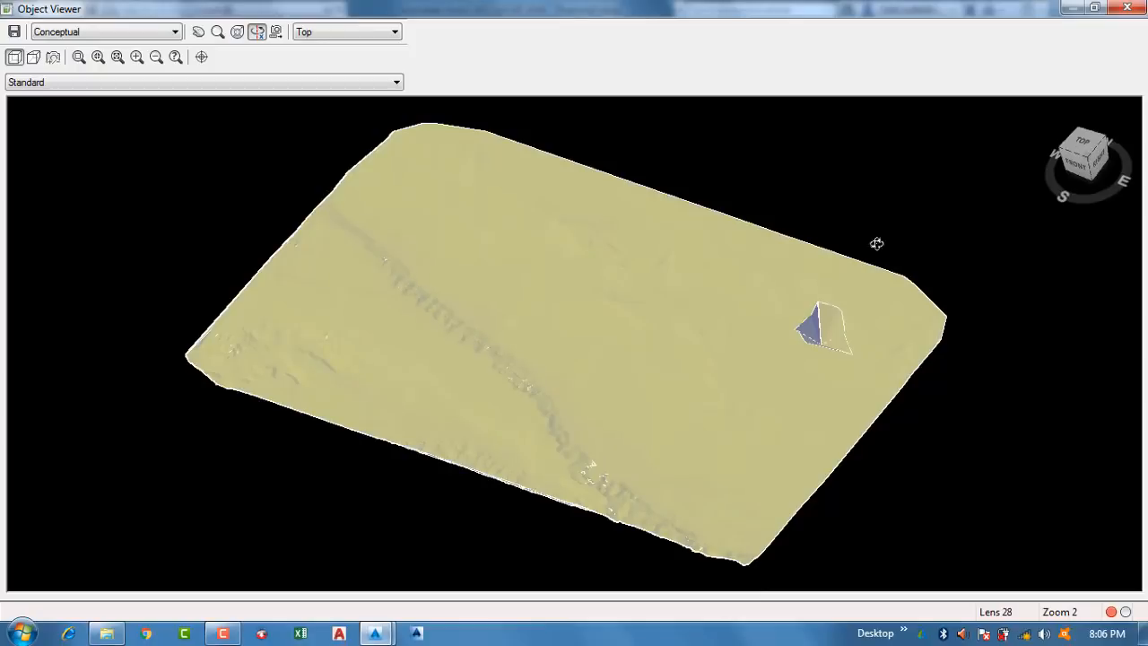
left_click(1126, 8)
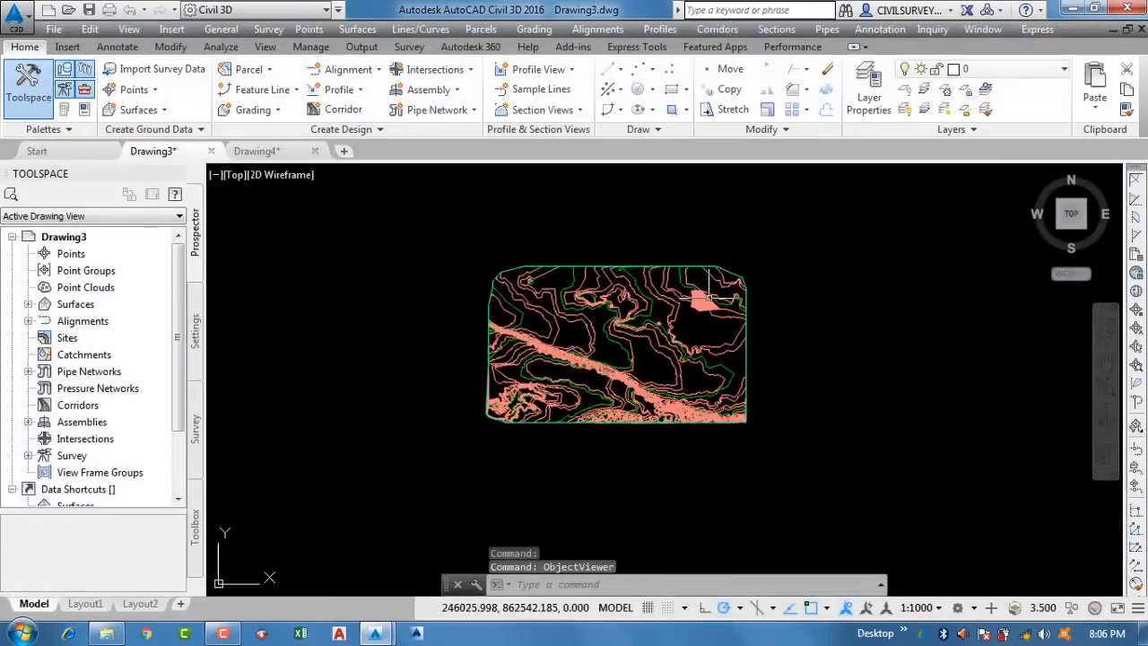
- Switch to Drawing4 and inspect the eg surface's dense contours around the blue CONT-MNR polylines
left_click(257, 150)
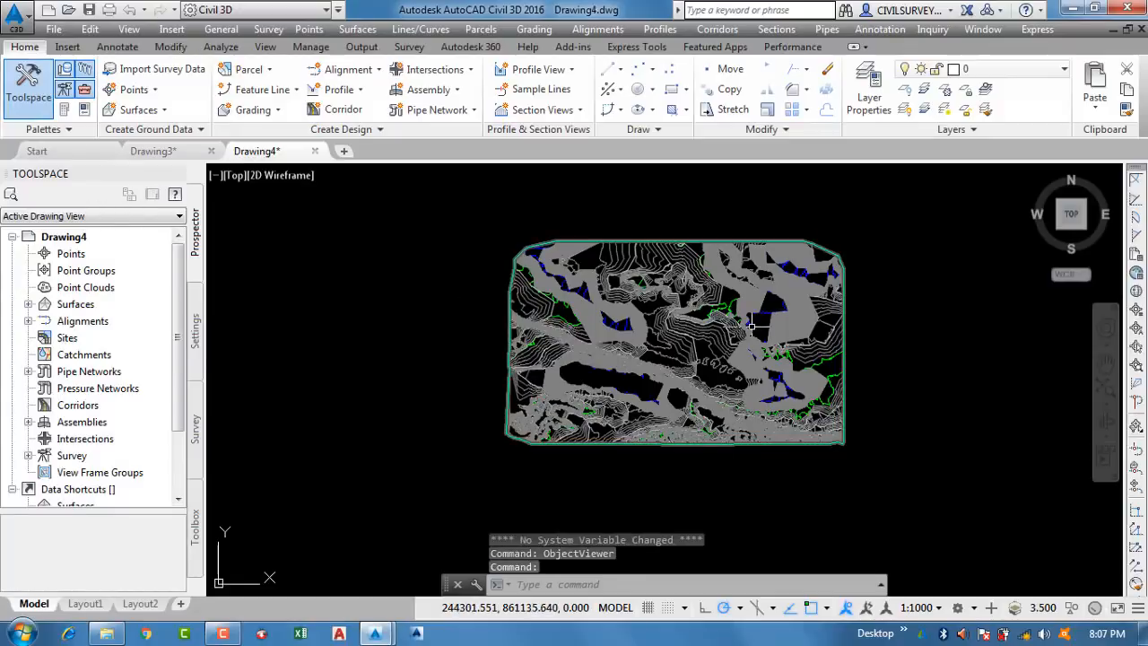
scroll(751, 325, "up", 3)
scroll(773, 303, "down", 3)
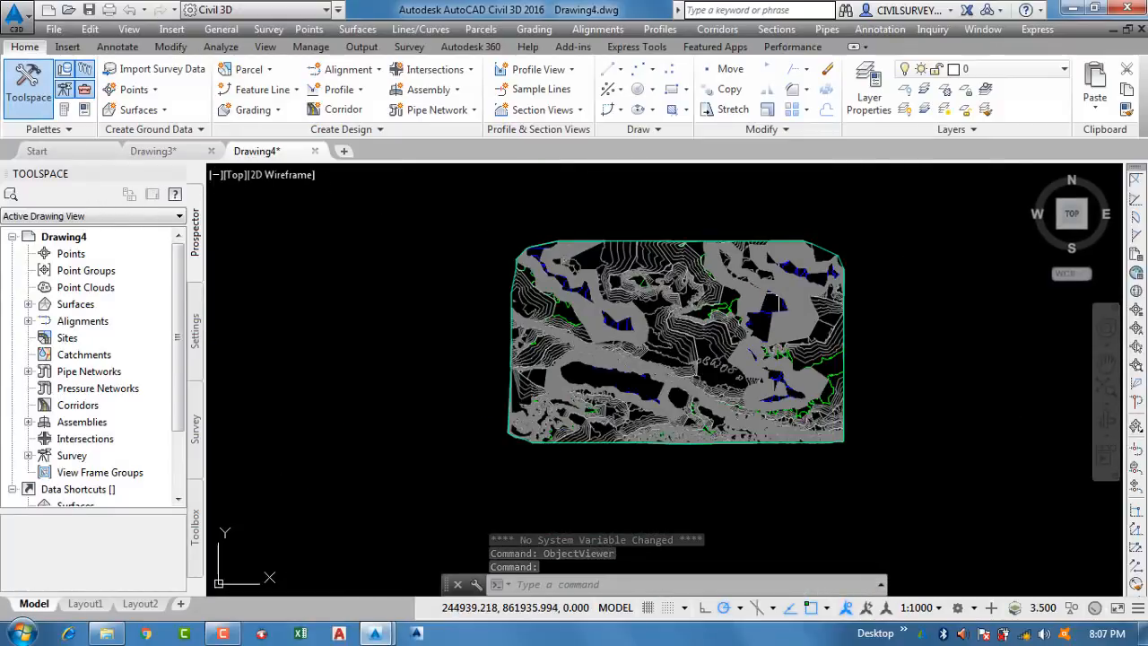
mouse_move(773, 303)
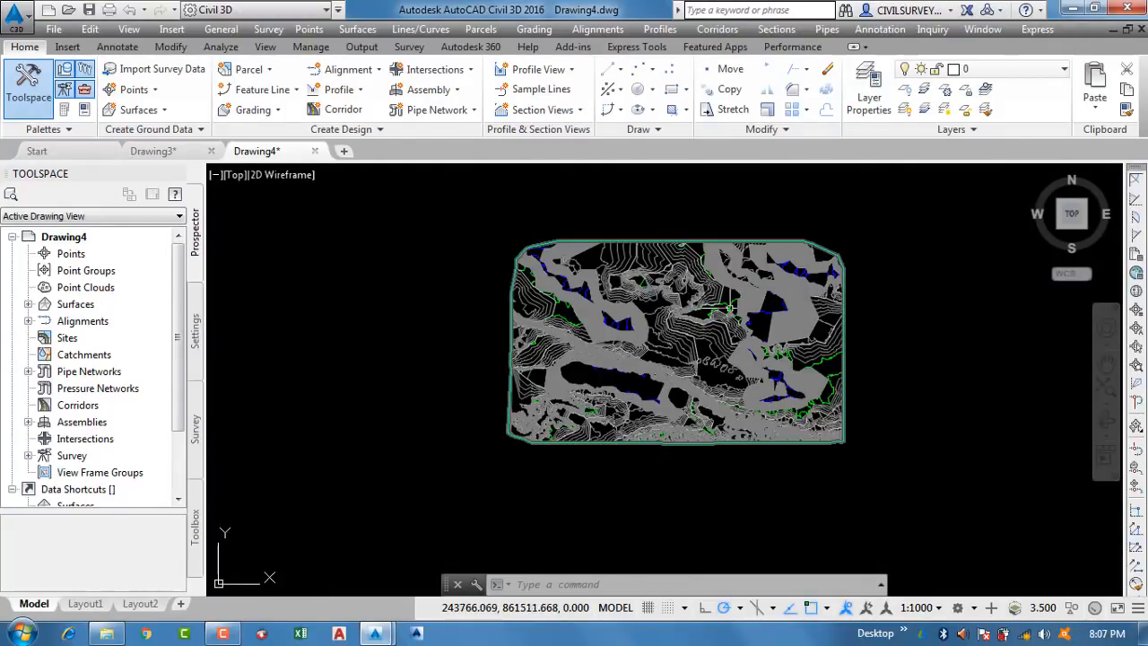
scroll(765, 318, "up", 5)
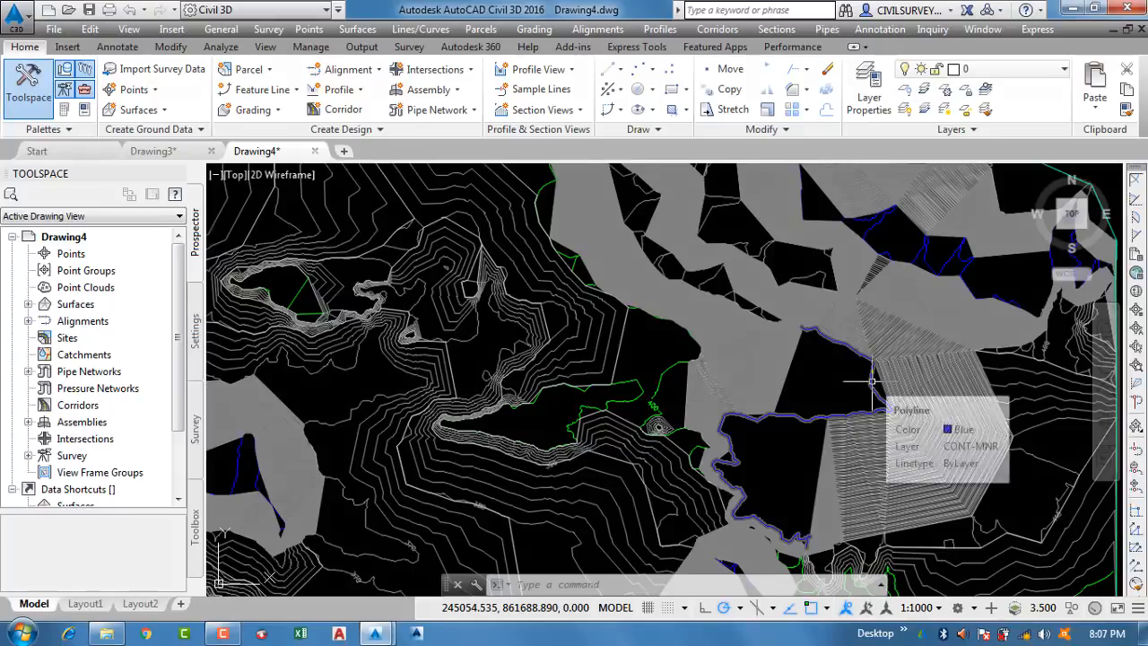
scroll(870, 381, "down", 5)
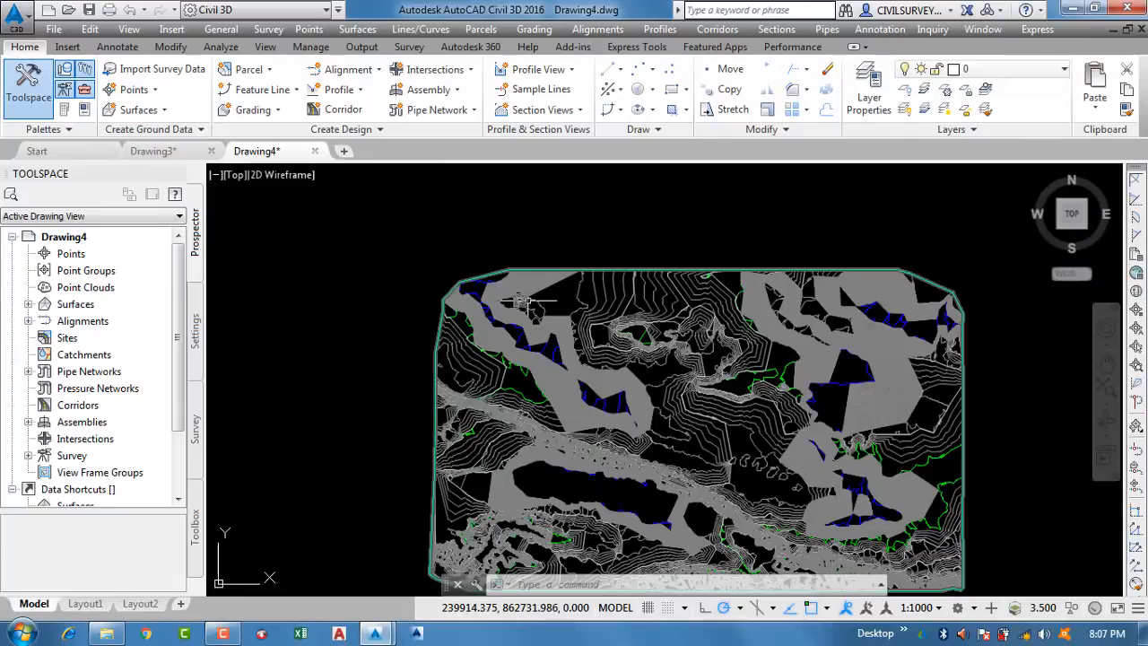
- Undo the addition of the contour polylines as breaklines to the eg surface
key("ctrl+z")
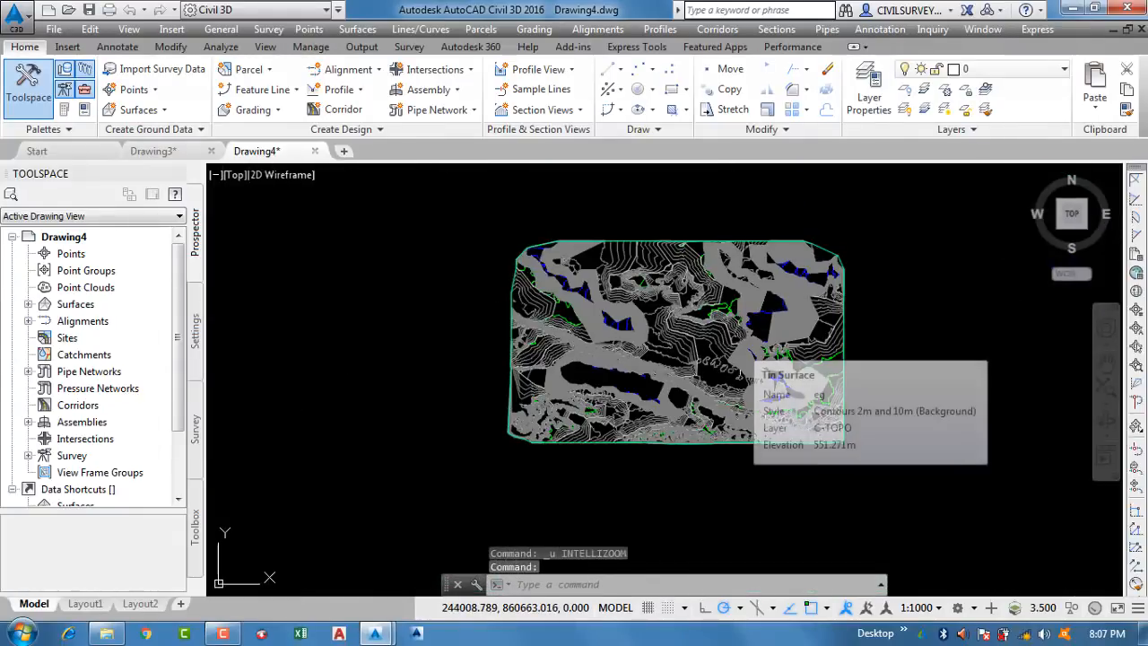
scroll(738, 346, "up", 3)
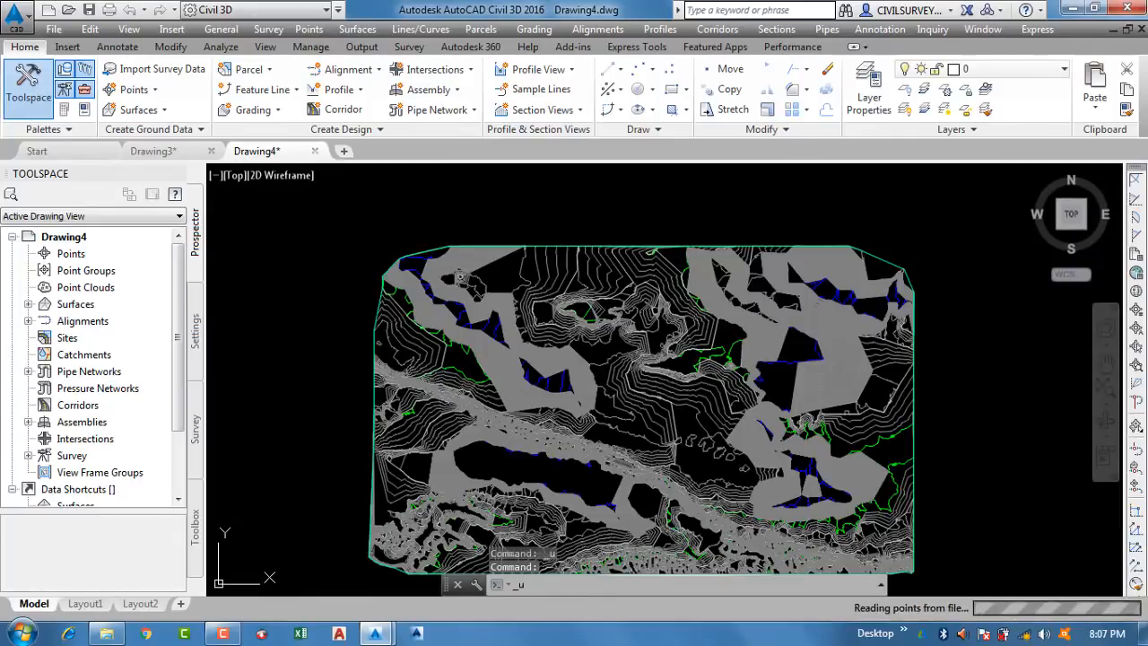
scroll(739, 345, "up", 5)
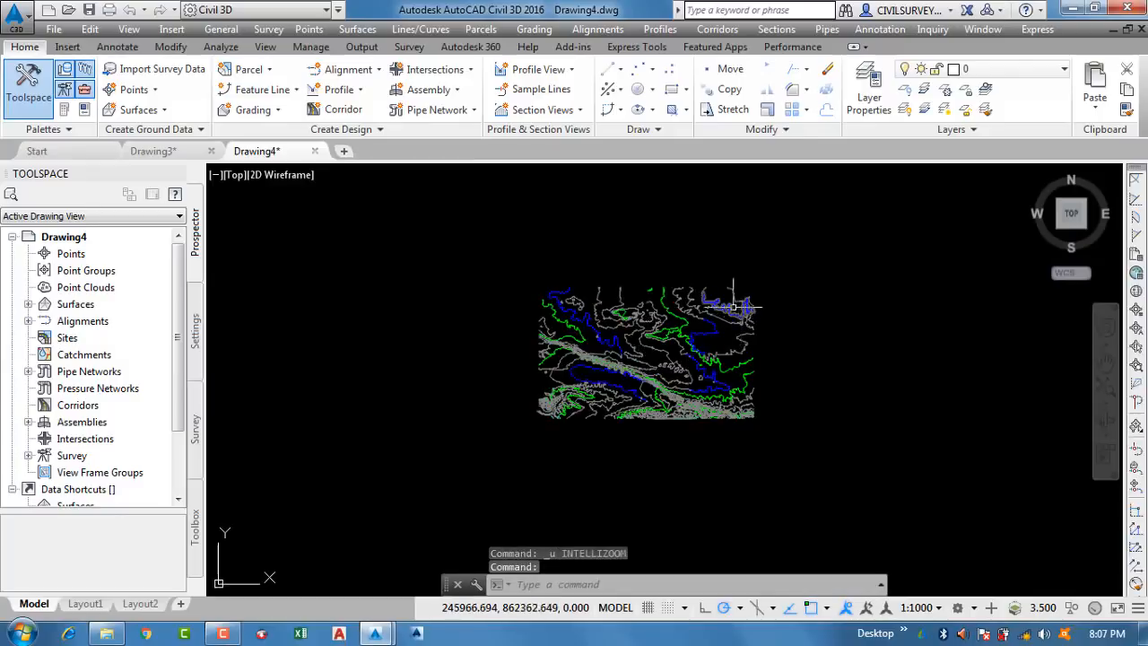
scroll(717, 309, "up", 5)
scroll(769, 290, "down", 2)
scroll(771, 287, "up", 1)
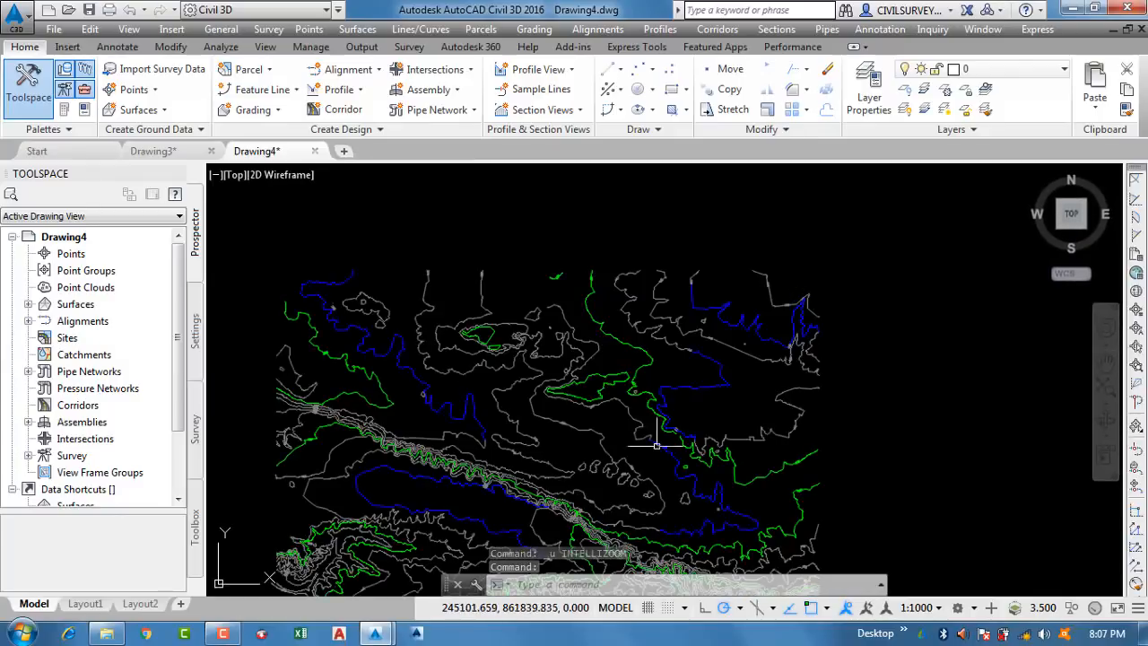
left_click(222, 633)
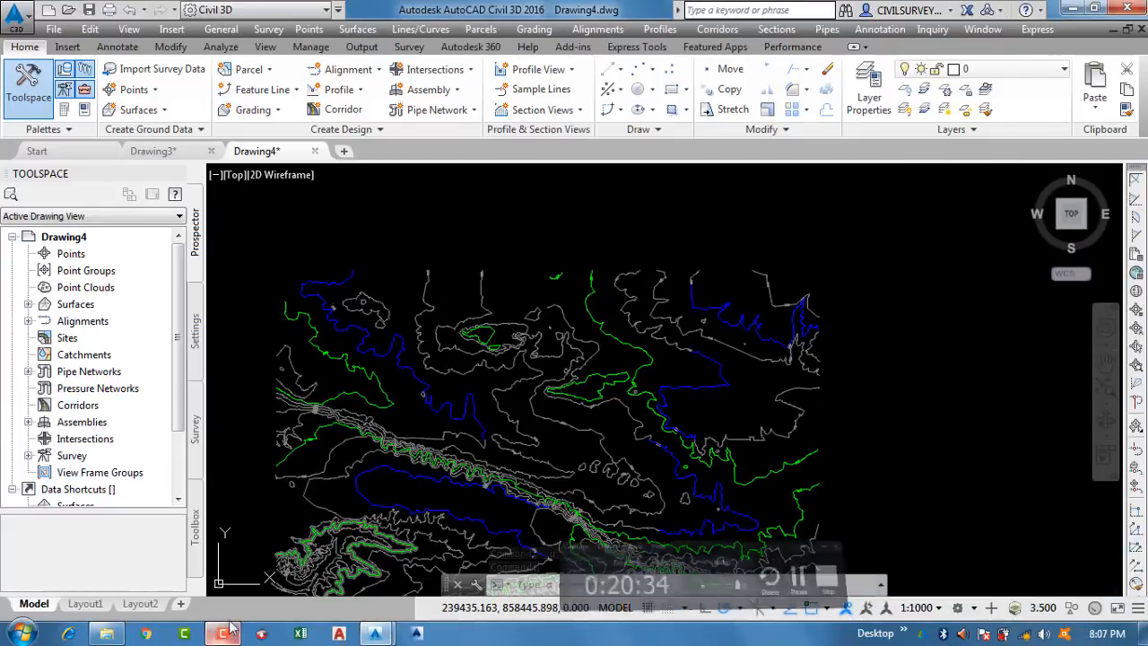
- Check the elevation property of the blue contour polyline in the northeast of the map, then deselect it
scroll(758, 302, "up", 4)
scroll(768, 298, "down", 2)
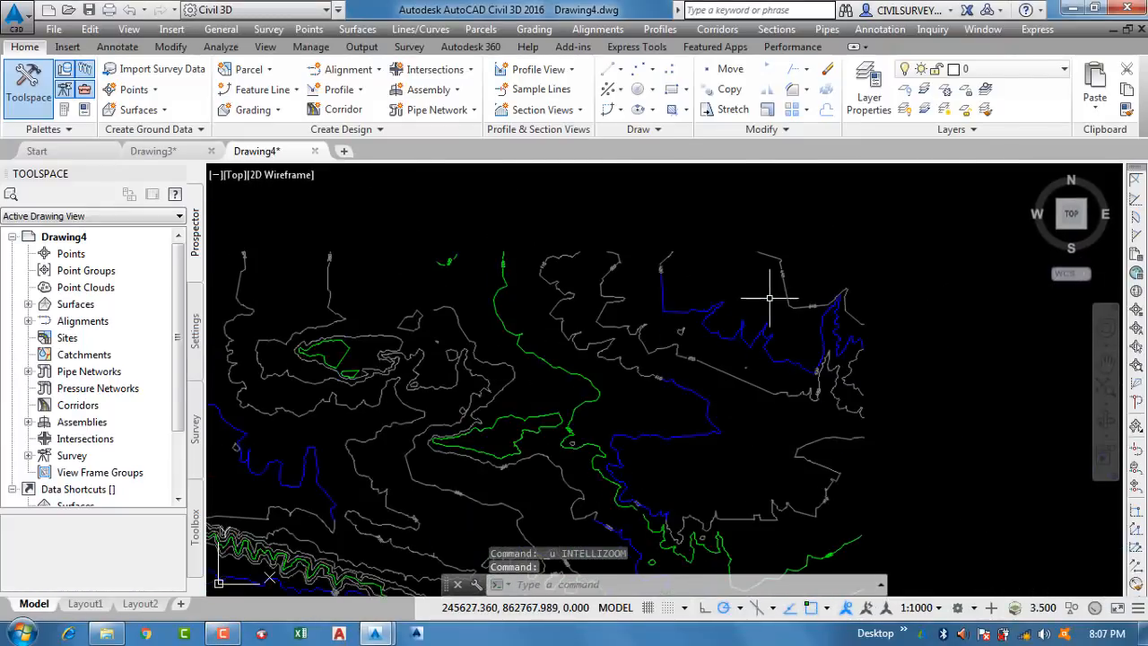
scroll(788, 292, "up", 3)
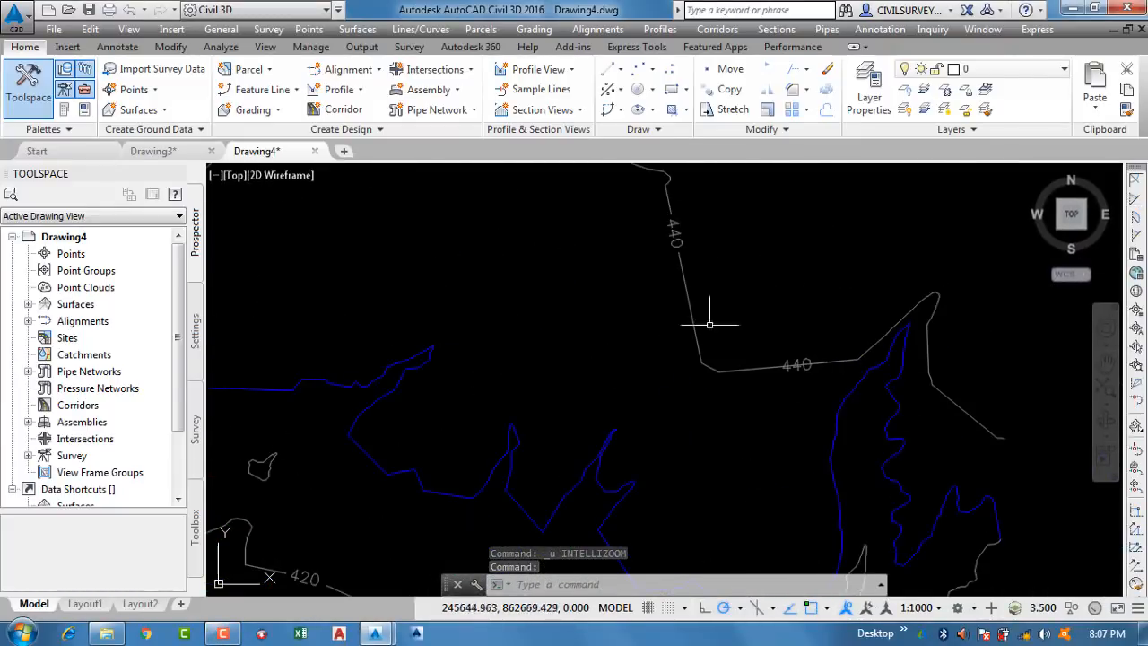
scroll(709, 324, "down", 3)
left_click(747, 358)
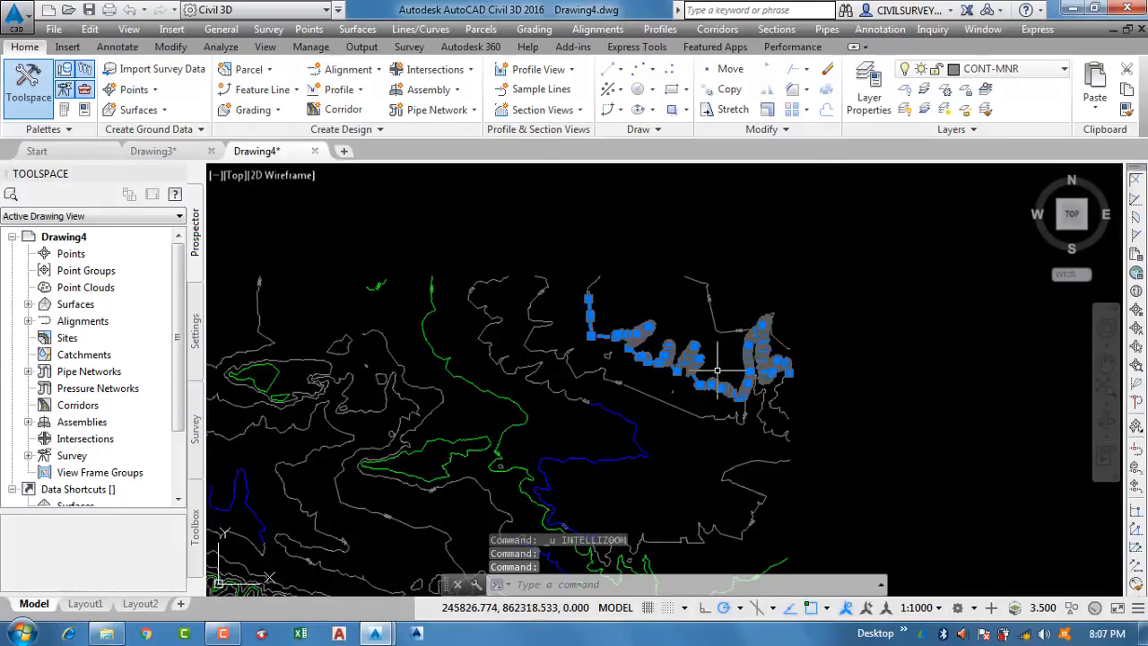
key("ctrl+1")
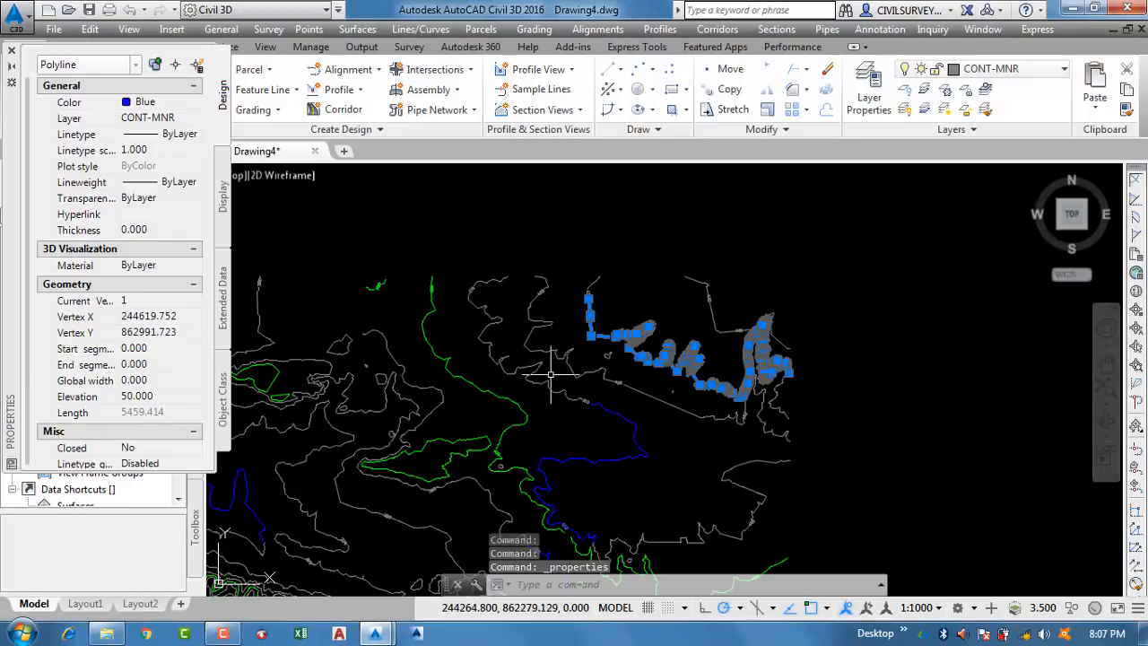
key("Escape")
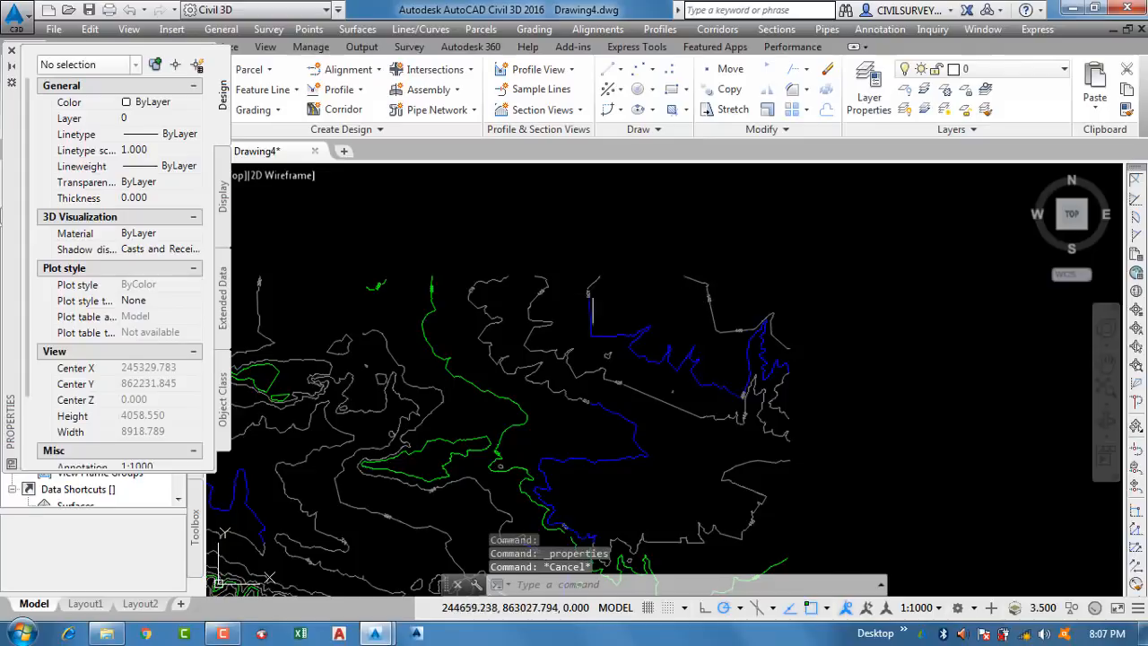
- Read the elevation label on the grey contour that continues the blue polyline, and close the properties
scroll(591, 296, "up", 4)
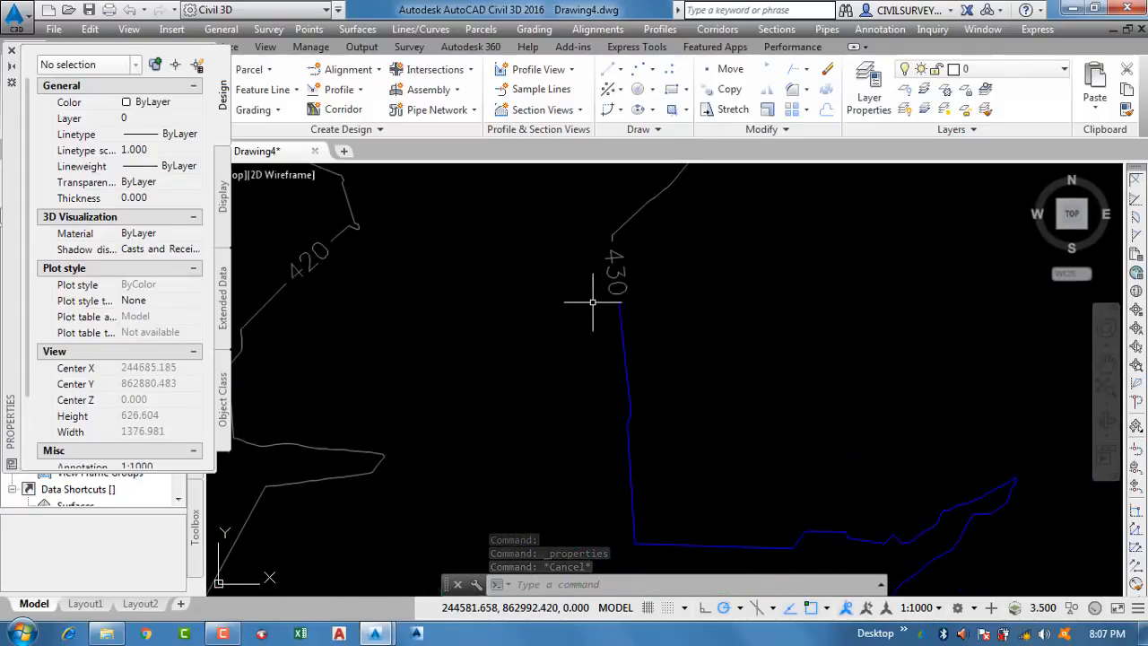
scroll(592, 302, "down", 8)
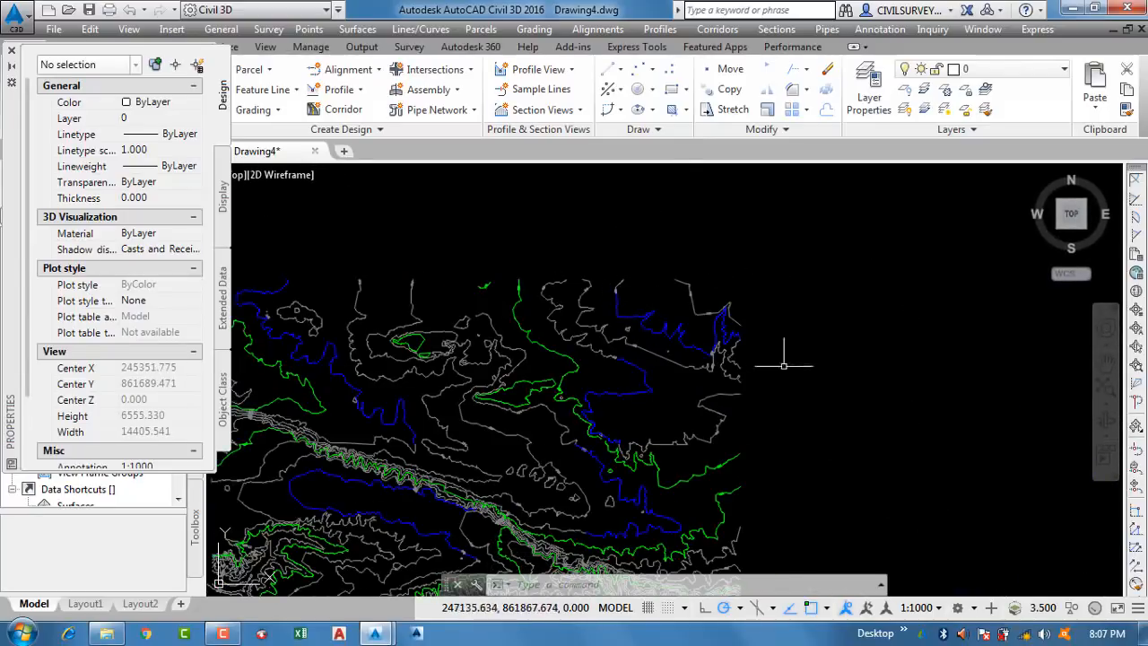
scroll(638, 316, "up", 2)
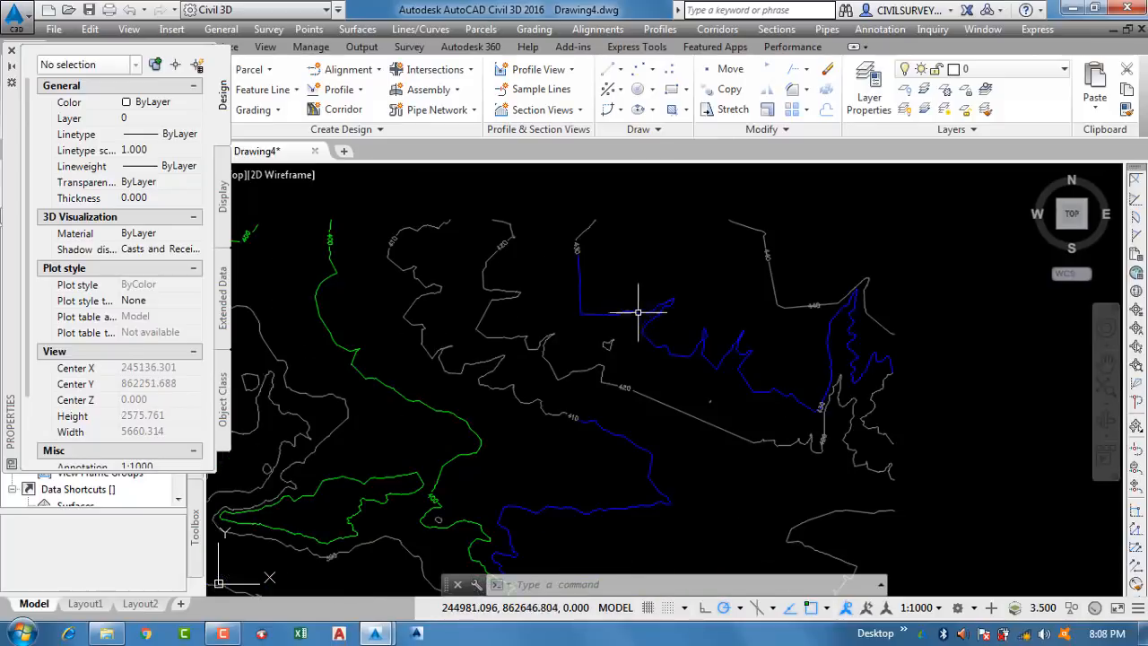
left_click(10, 54)
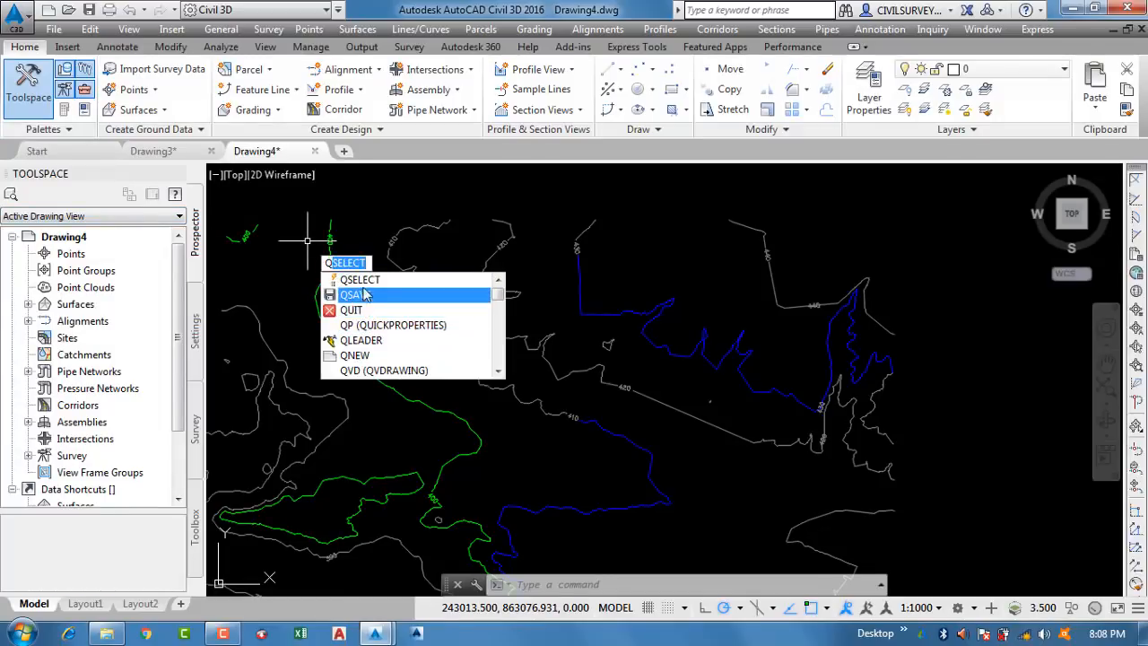
- Quick-select all polylines in the entire drawing whose elevation equals 430
left_click(360, 279)
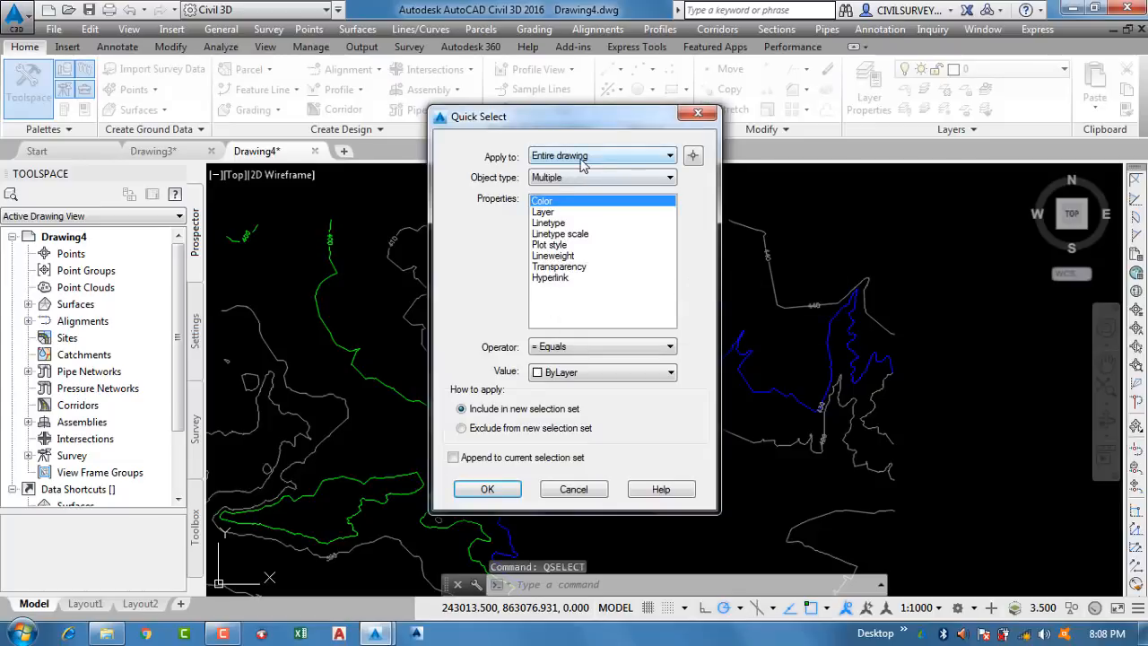
left_click(585, 178)
left_click(563, 224)
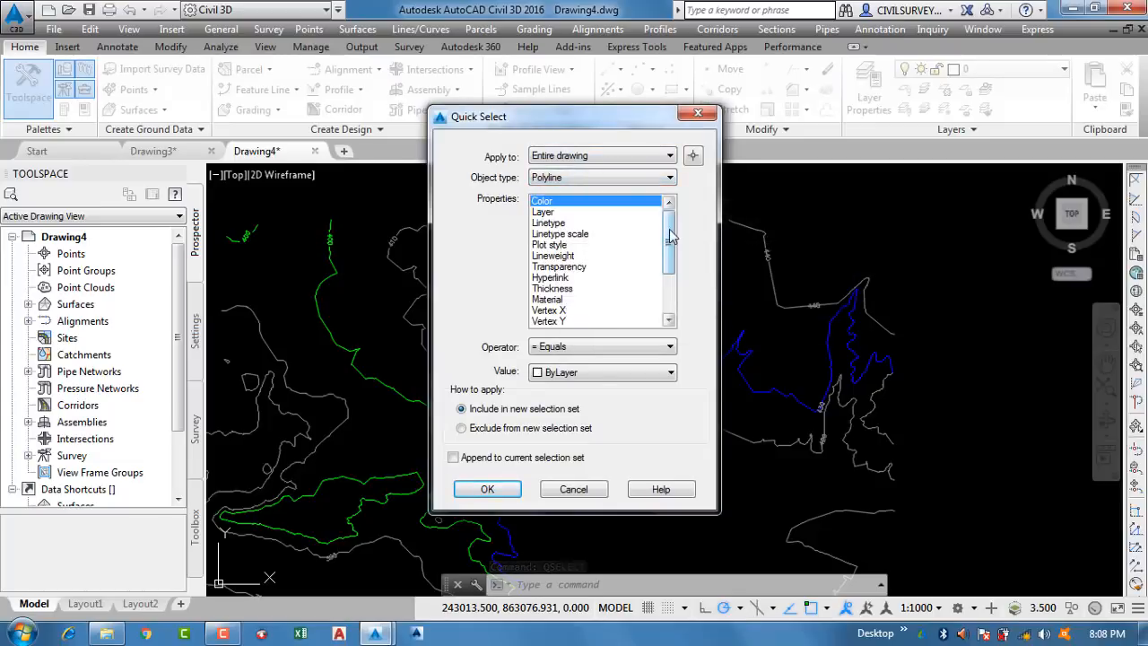
left_click_drag(670, 235, 668, 256)
left_click(558, 312)
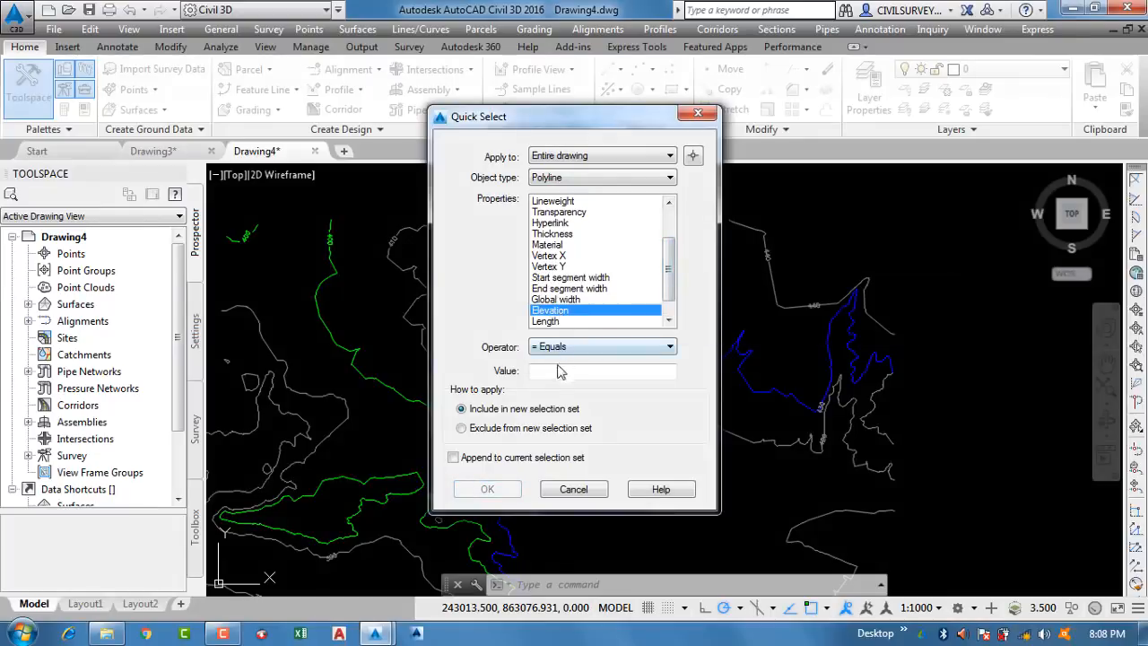
left_click_drag(570, 127, 446, 148)
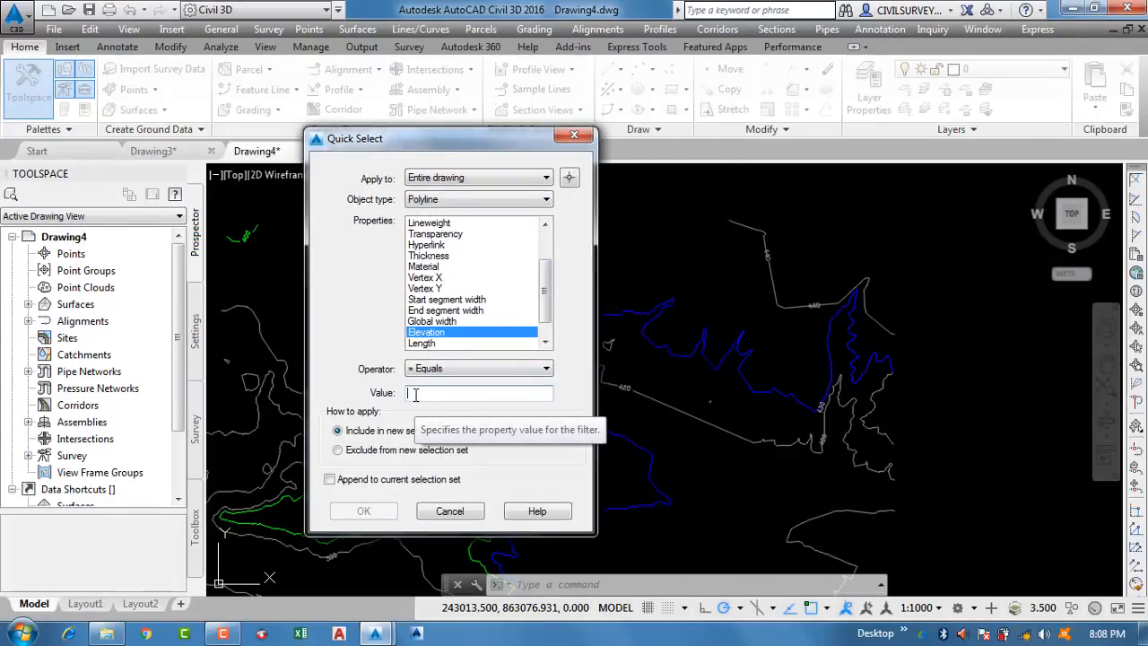
type("430")
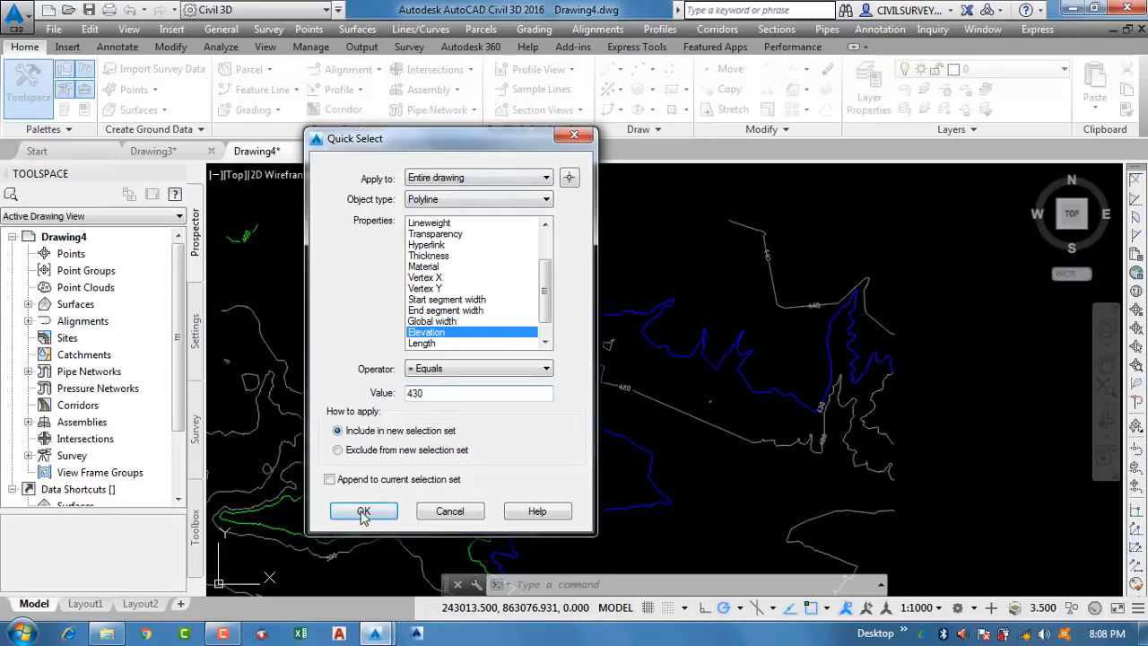
left_click(363, 511)
- Examine where the selected 430 contours end and meet the blue polylines along the southern part of the map
scroll(682, 385, "down", 5)
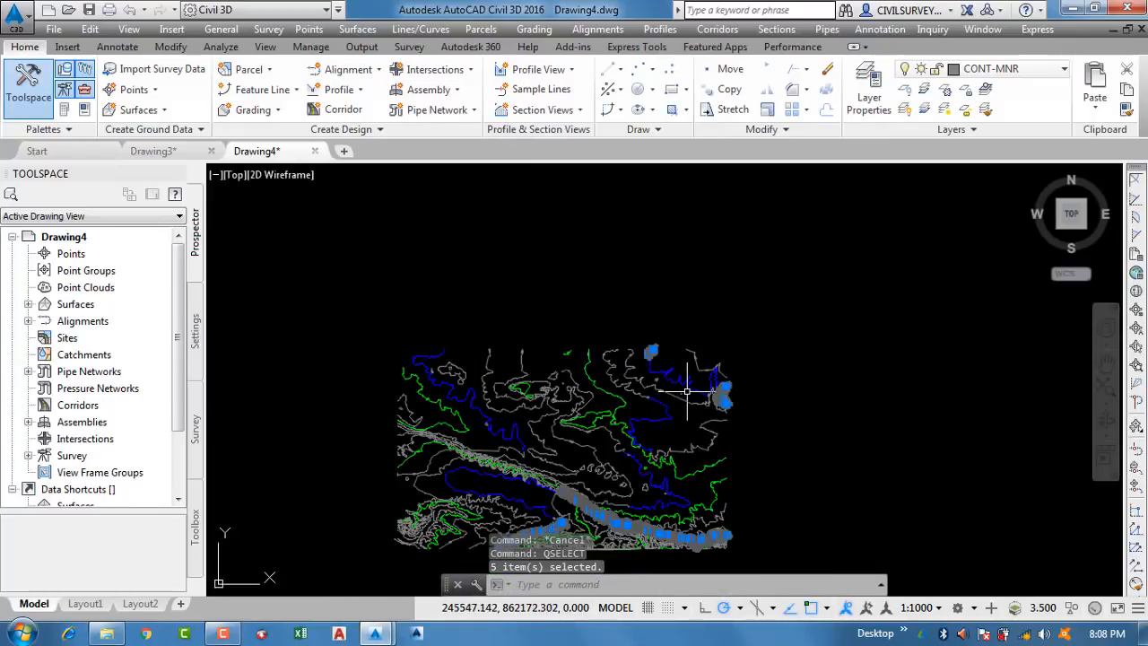
middle_click_drag(721, 536, 733, 442)
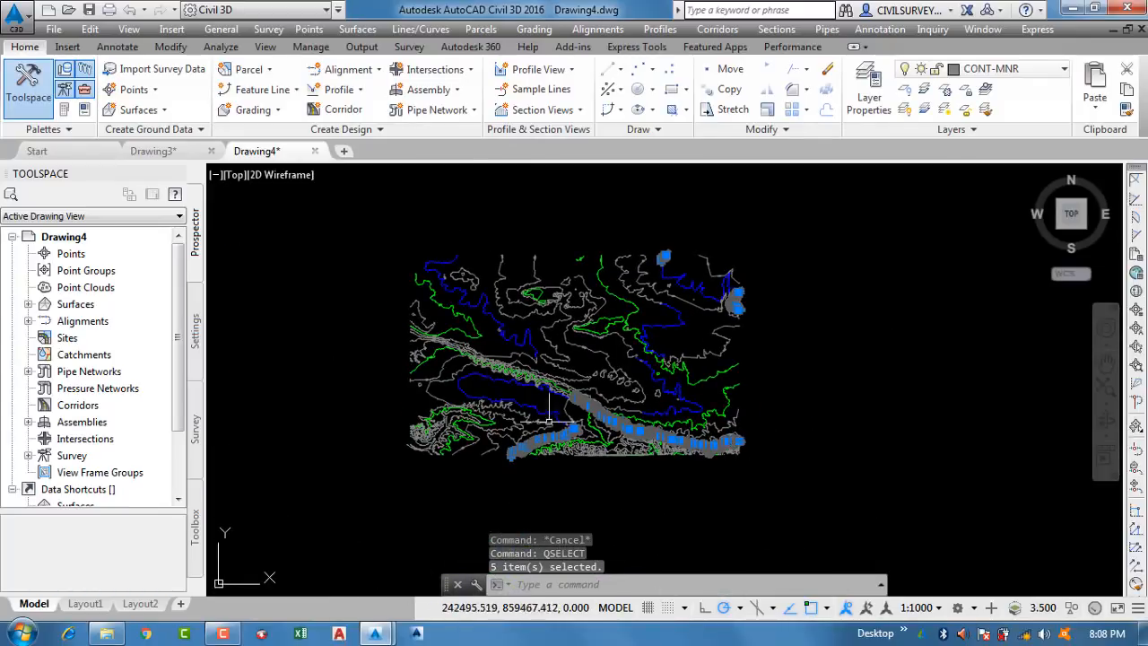
scroll(549, 422, "up", 5)
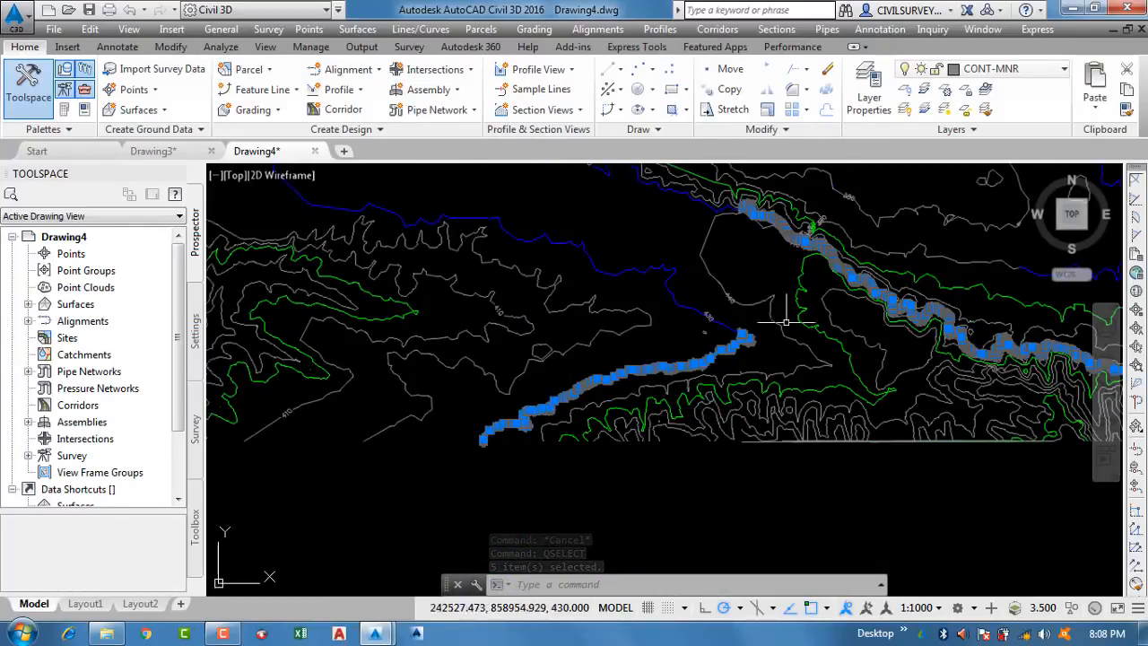
scroll(565, 367, "down", 4)
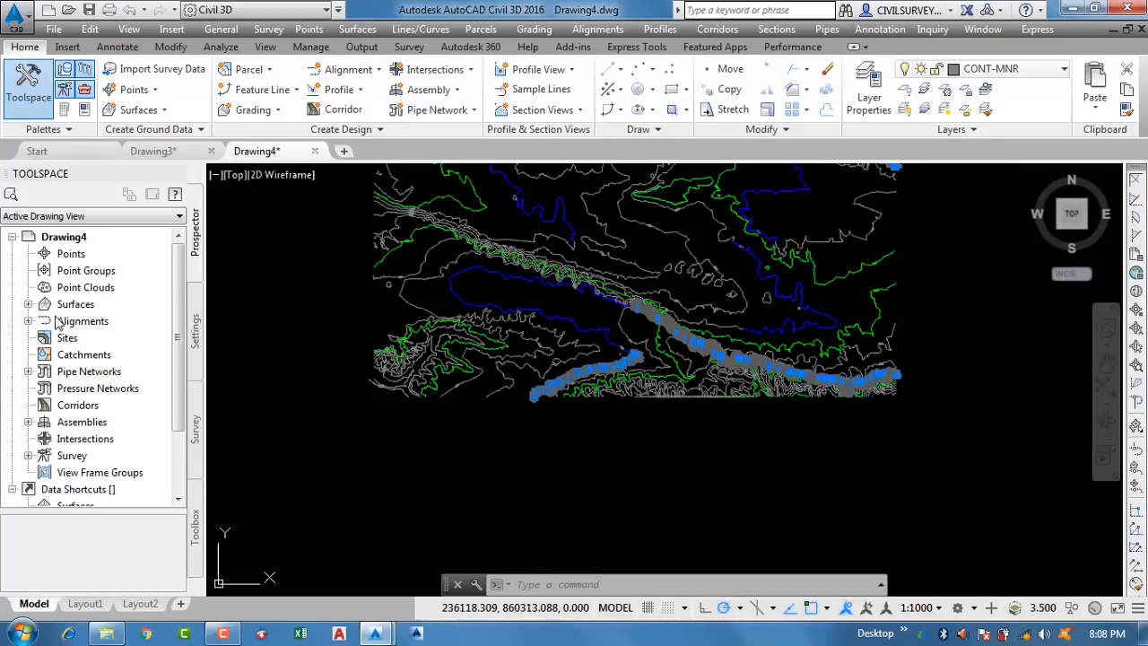